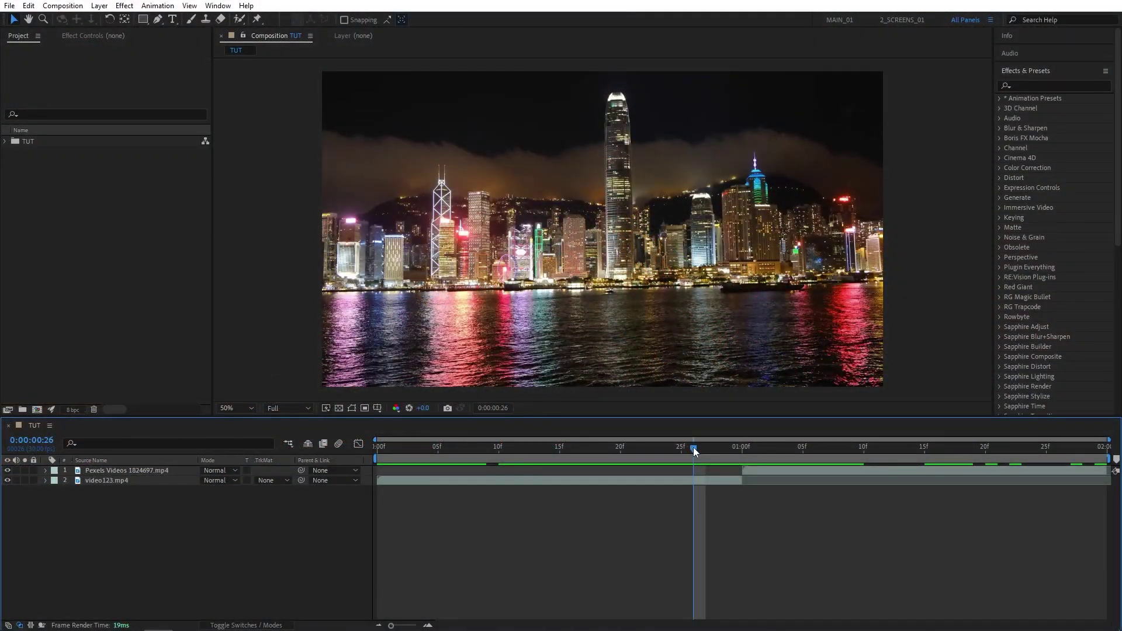
# Scrub the timeline to preview both city clips, then open the Layer menu.
pyautogui.moveTo(693, 447); pyautogui.dragTo(840, 453)
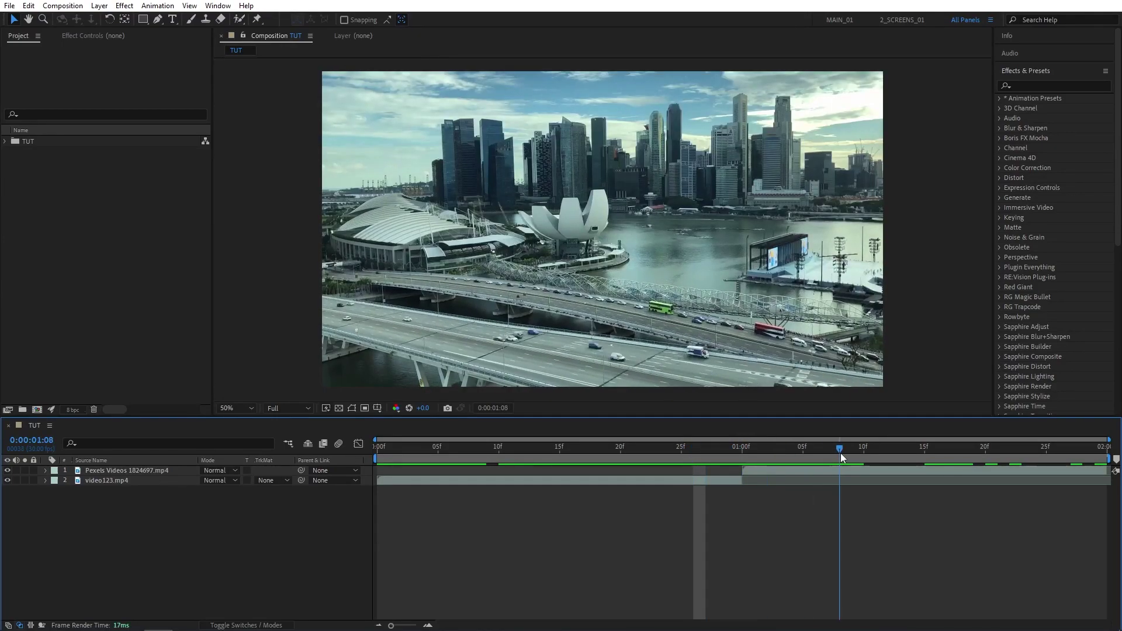
pyautogui.click(100, 6)
# Create Adjustment Layer 1 and trim it from 0:15 to 1:15 across the cut.
pyautogui.moveTo(115, 19)
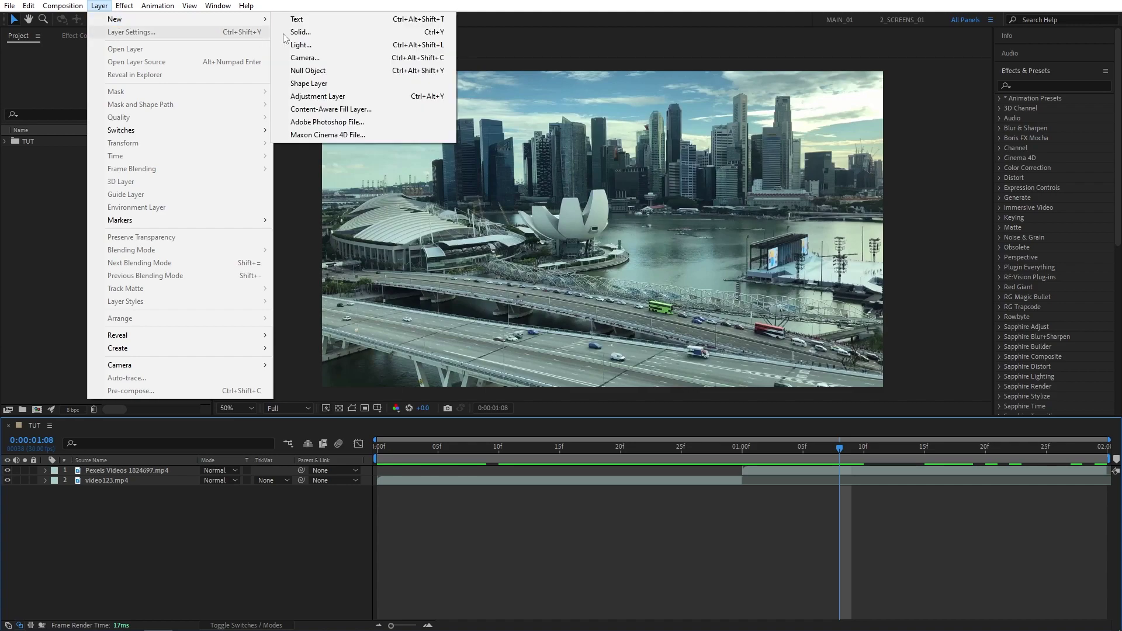
pyautogui.click(349, 97)
pyautogui.moveTo(840, 454); pyautogui.dragTo(742, 460)
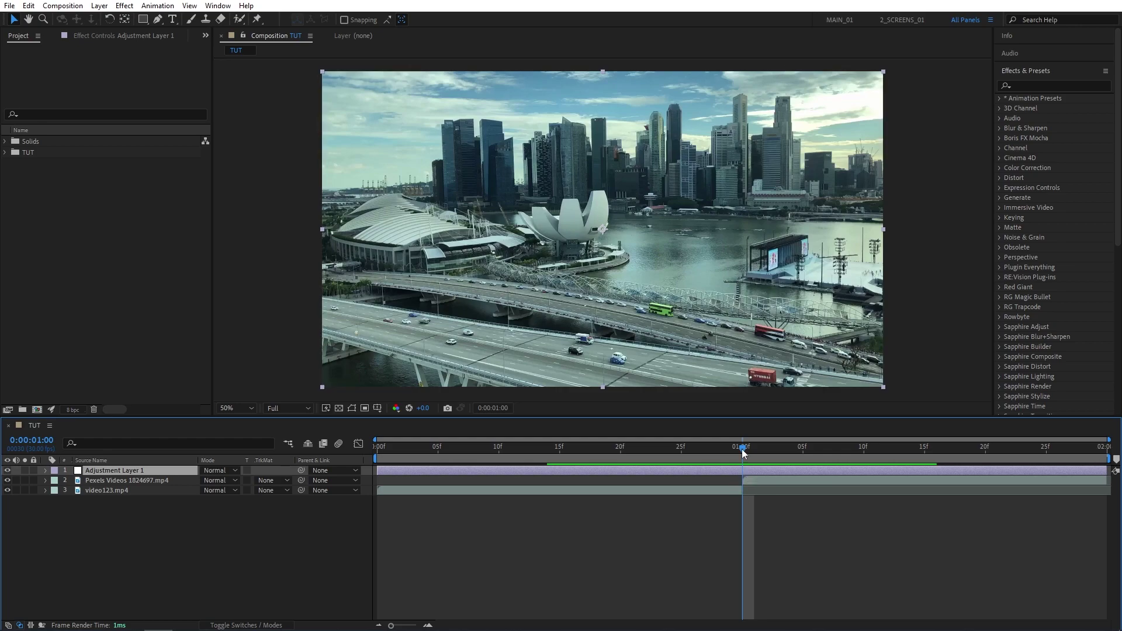
pyautogui.moveTo(742, 452); pyautogui.dragTo(559, 457)
pyautogui.moveTo(385, 469); pyautogui.dragTo(924, 461)
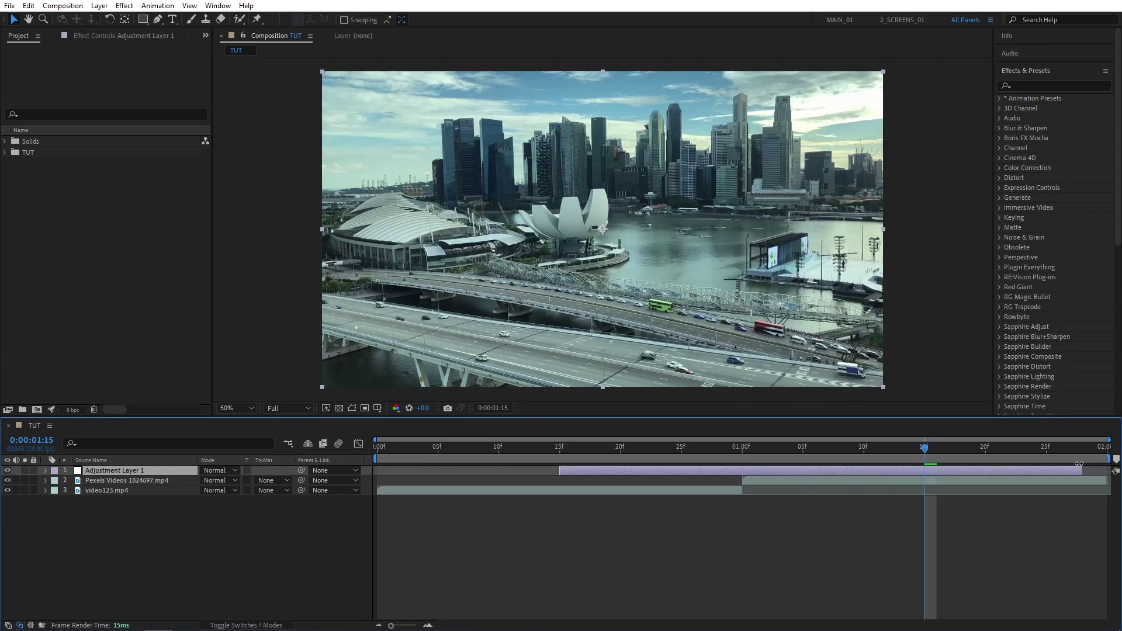
pyautogui.moveTo(1104, 469); pyautogui.dragTo(739, 469)
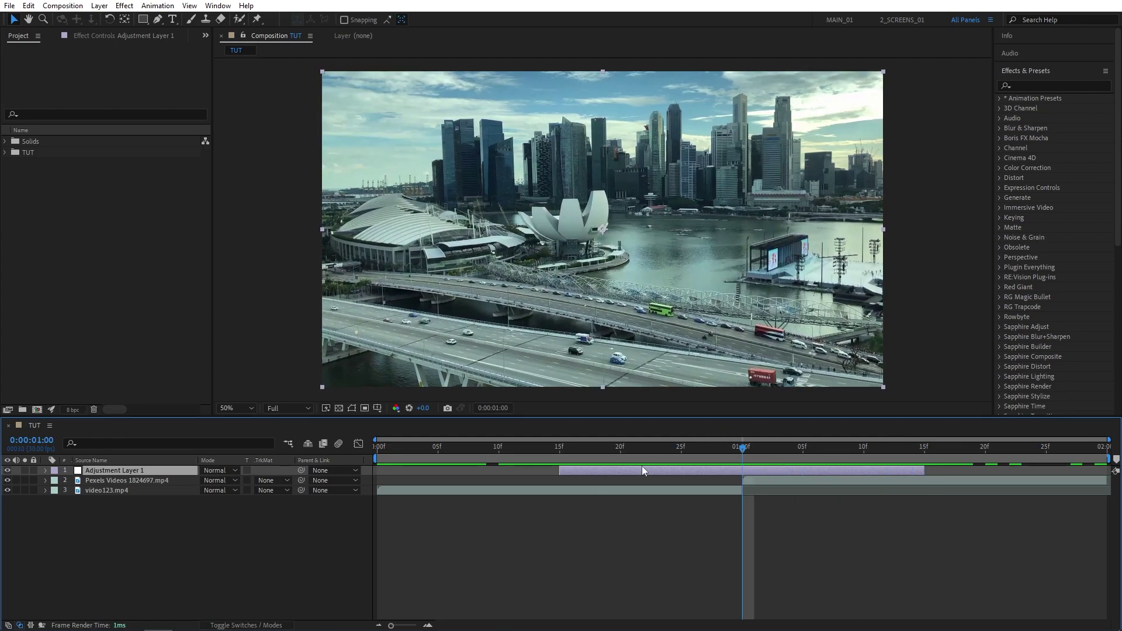
# Apply the Motion Tile and Transform effects to the adjustment layer.
pyautogui.click(1039, 85)
pyautogui.write('motion tile')
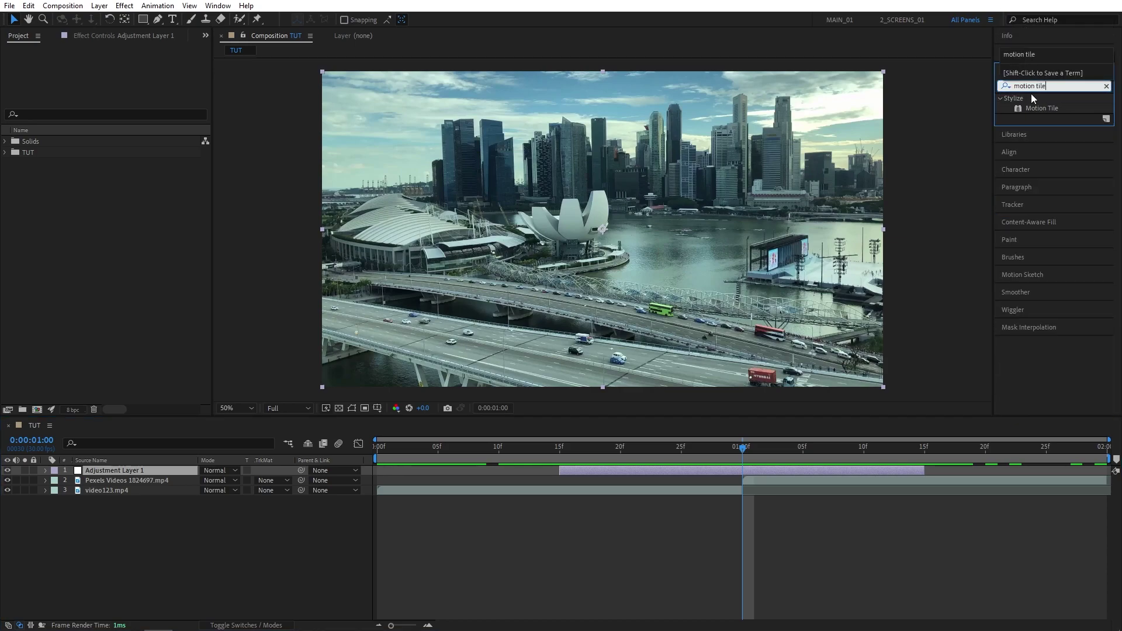
pyautogui.moveTo(1041, 109); pyautogui.dragTo(734, 471)
pyautogui.click(1055, 80)
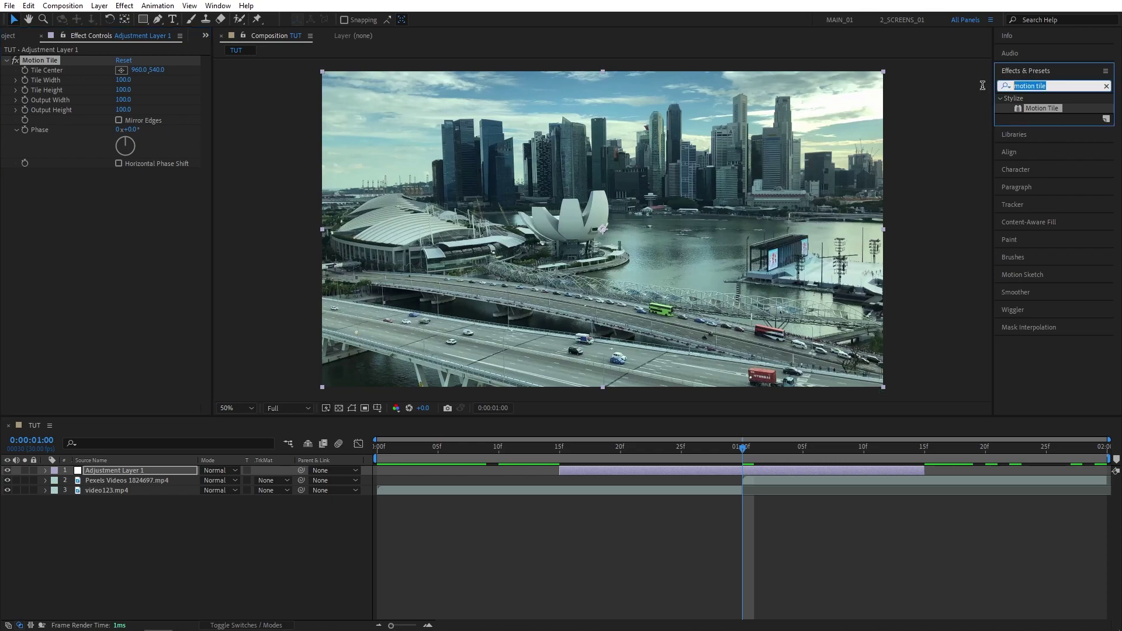
pyautogui.write('transform')
pyautogui.moveTo(1040, 108); pyautogui.dragTo(703, 472)
# Apply the Gaussian Blur and Optics Compensation effects to the adjustment layer.
pyautogui.click(1000, 84)
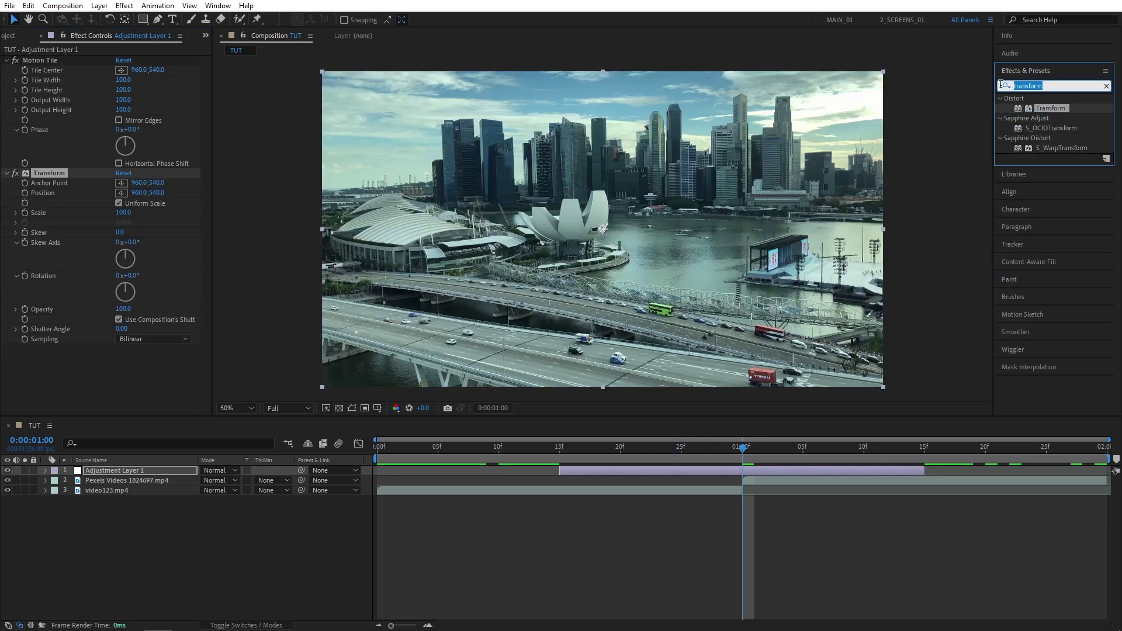
pyautogui.write('gaus')
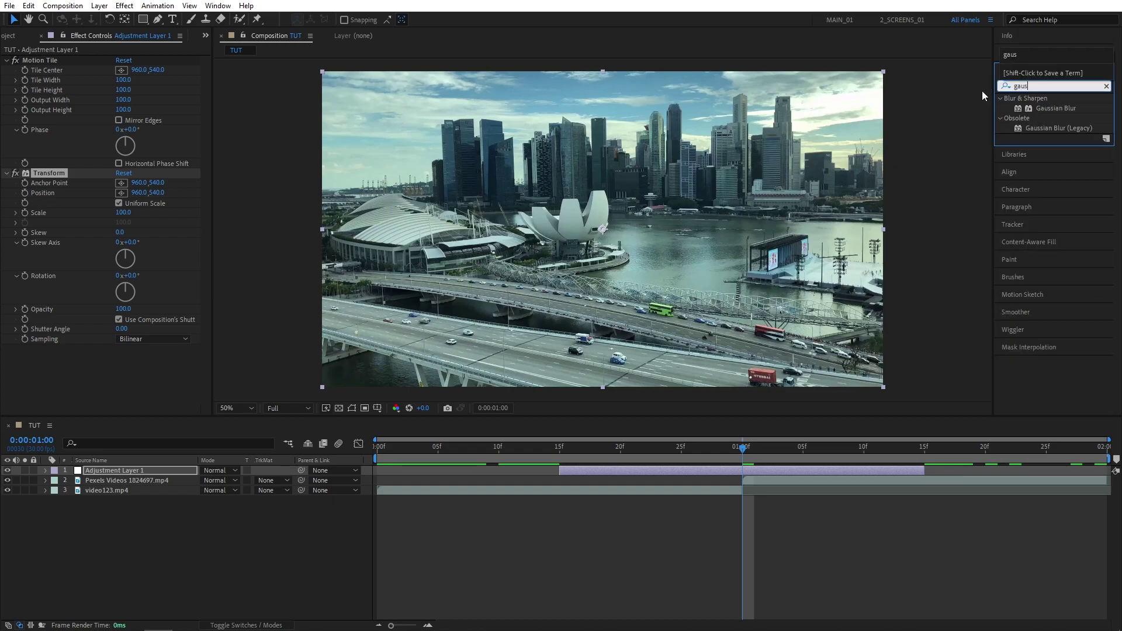
pyautogui.moveTo(1056, 108); pyautogui.dragTo(724, 471)
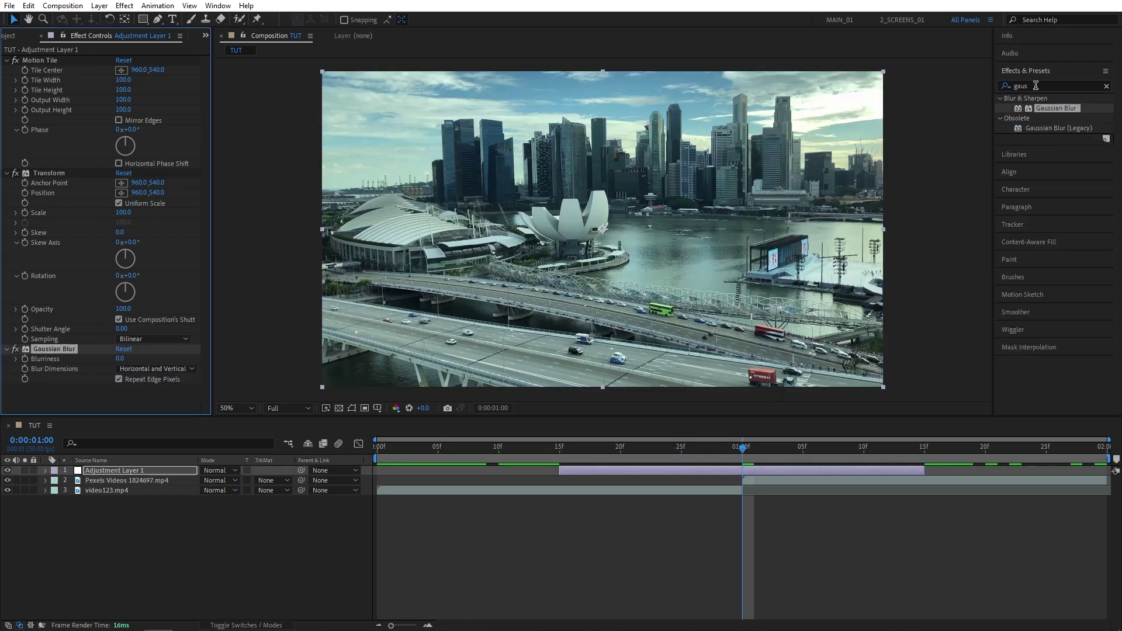
pyautogui.click(997, 84)
pyautogui.write('optics')
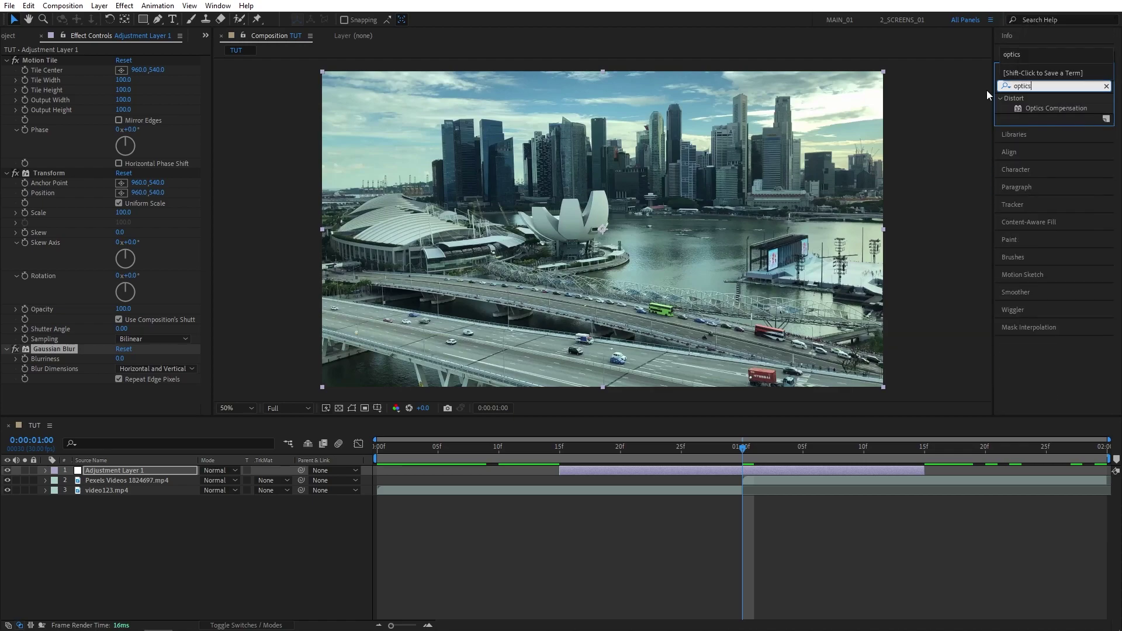
pyautogui.moveTo(1048, 107); pyautogui.dragTo(562, 458)
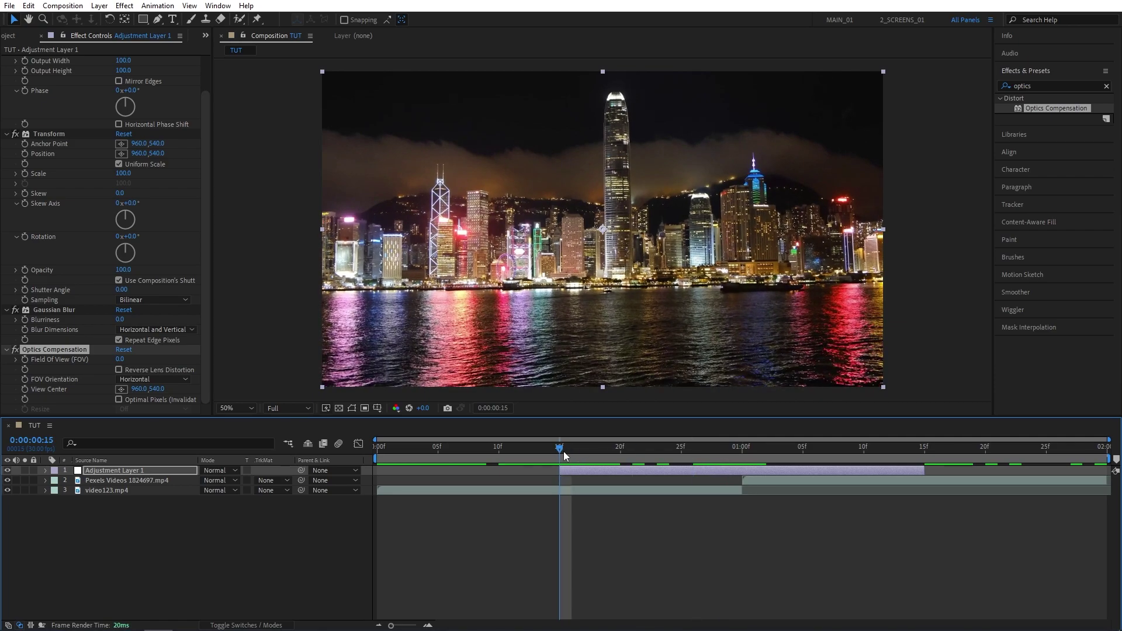
# Set Motion Tile output to 120 × 200 with Mirror Edges, and keyframe Transform Rotation at 0:15.
pyautogui.moveTo(209, 233); pyautogui.dragTo(211, 165)
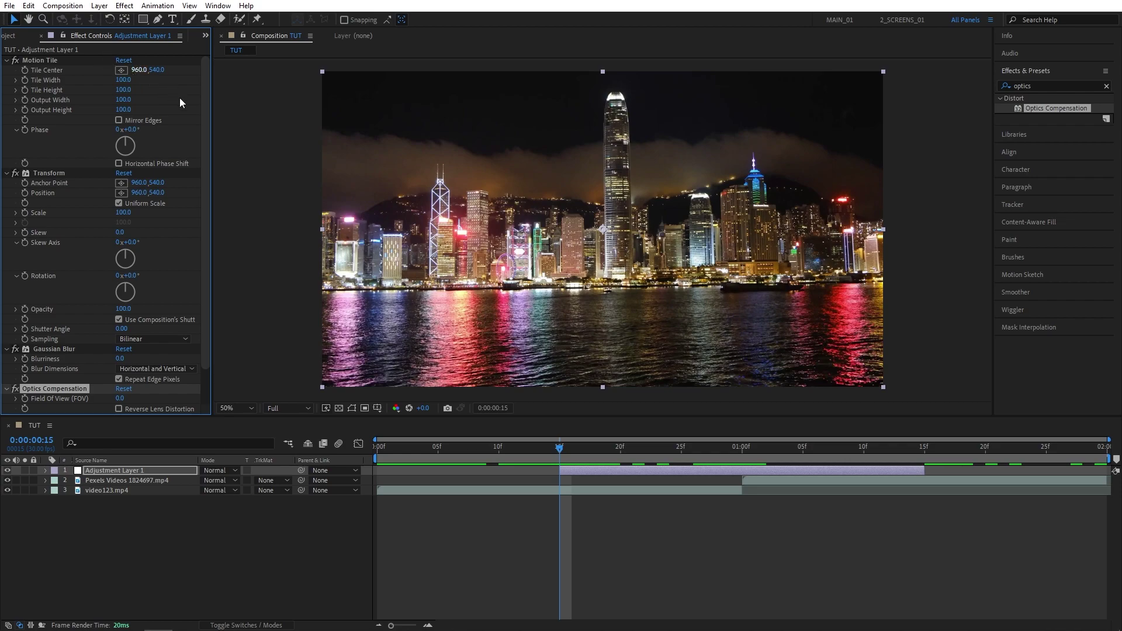
pyautogui.moveTo(123, 103); pyautogui.dragTo(163, 103)
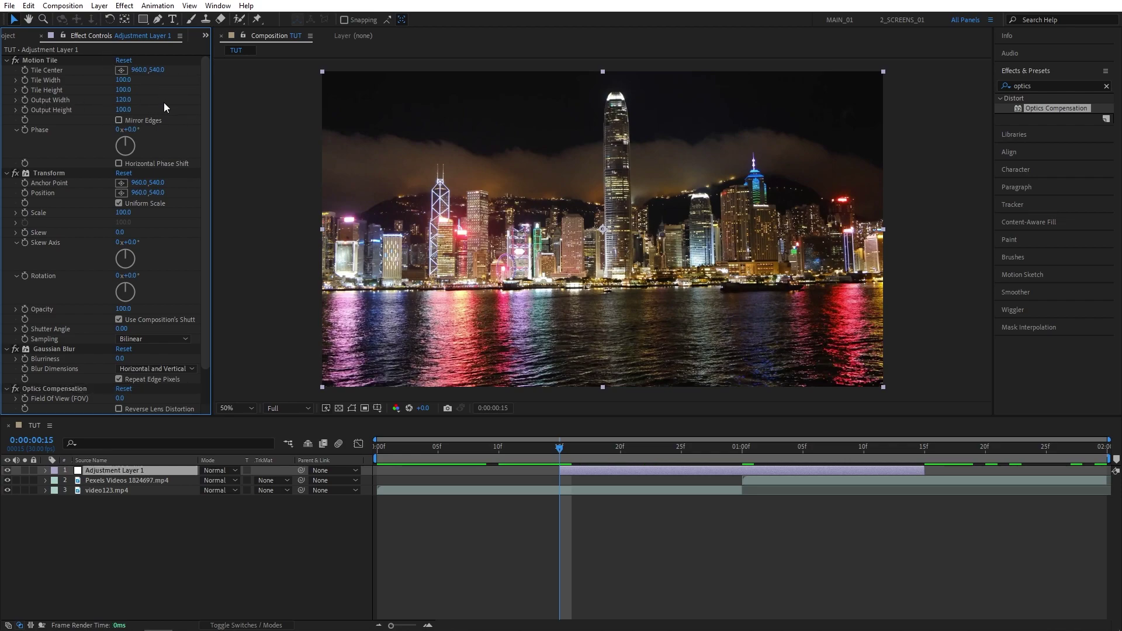
pyautogui.click(123, 111)
pyautogui.write('2')
pyautogui.click(120, 121)
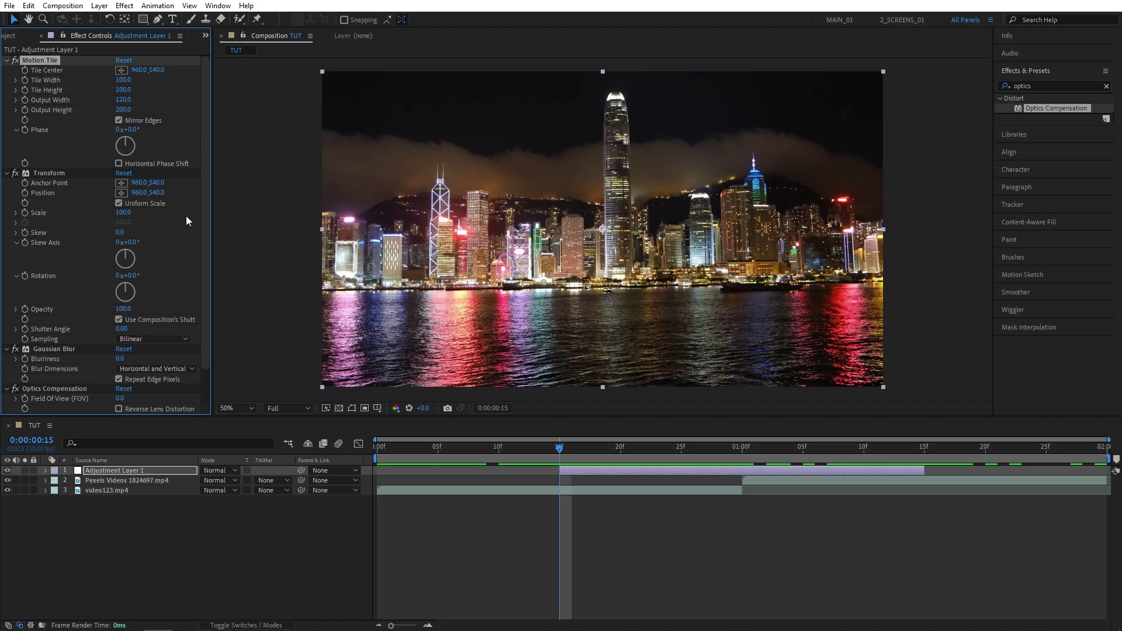
pyautogui.click(24, 276)
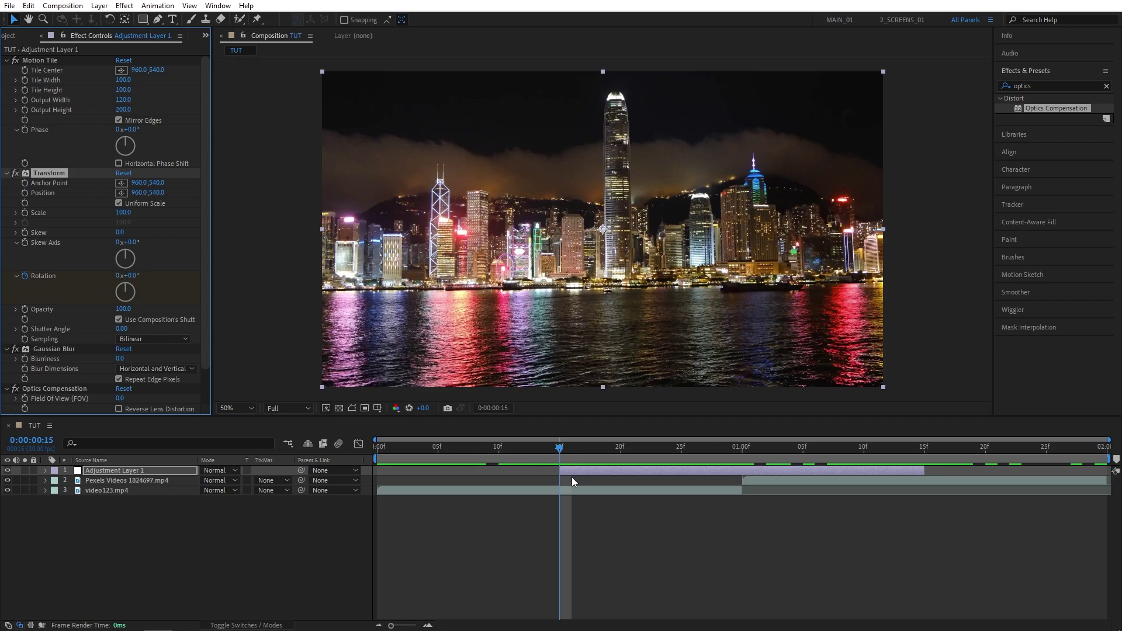
# Add a Rotation keyframe of 1x+0.0° at 1:15 and scrub to preview the spin.
pyautogui.moveTo(560, 451); pyautogui.dragTo(924, 477)
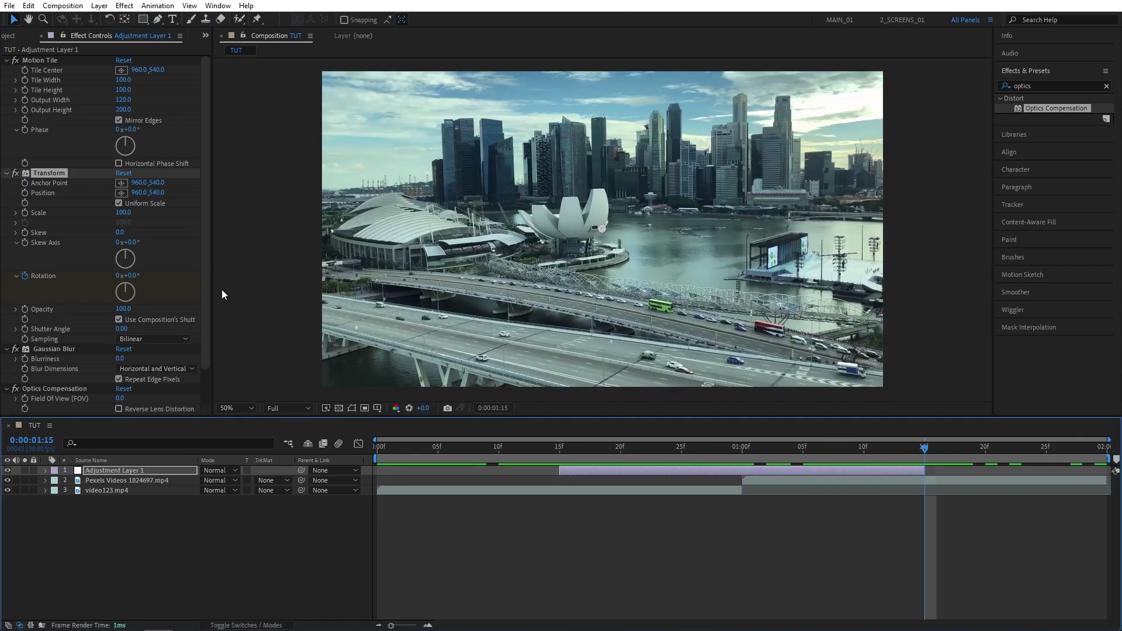
pyautogui.click(120, 275)
pyautogui.write('1')
pyautogui.press('Return')
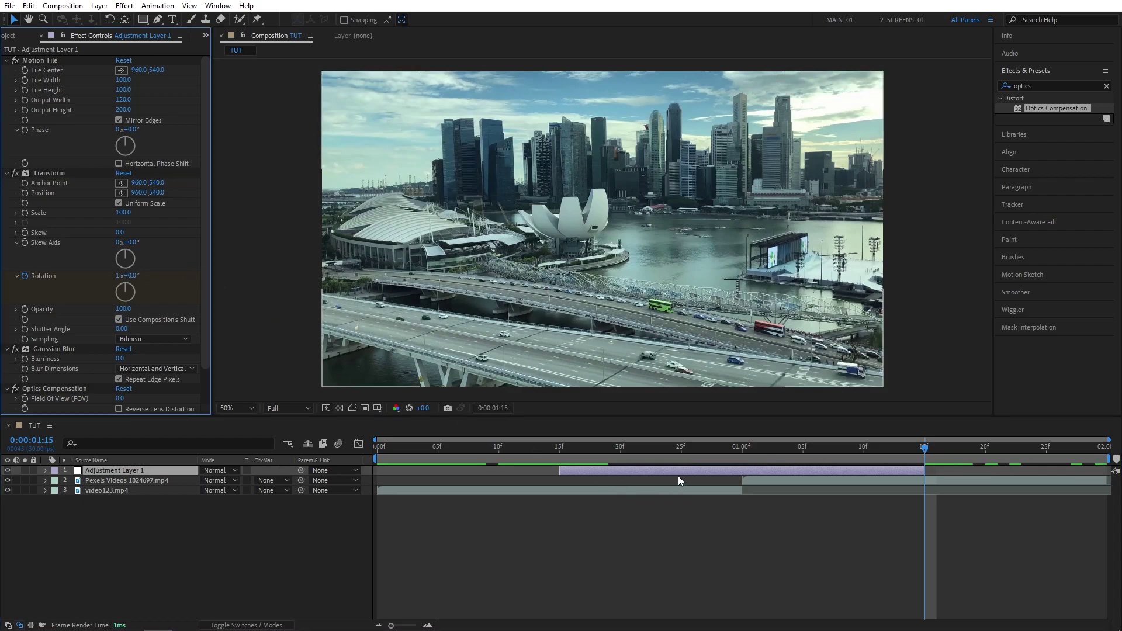
pyautogui.press('u')
pyautogui.moveTo(766, 451); pyautogui.dragTo(697, 453)
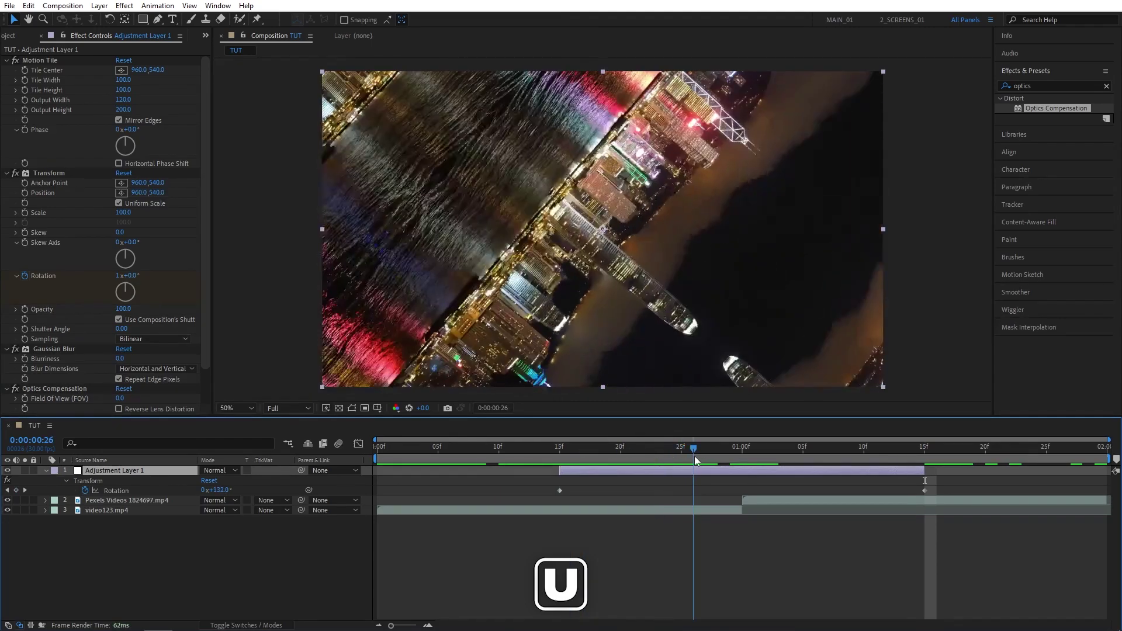
# Compare the spin with Motion Tile off and transparency shown, then restore both and preview.
pyautogui.click(16, 60)
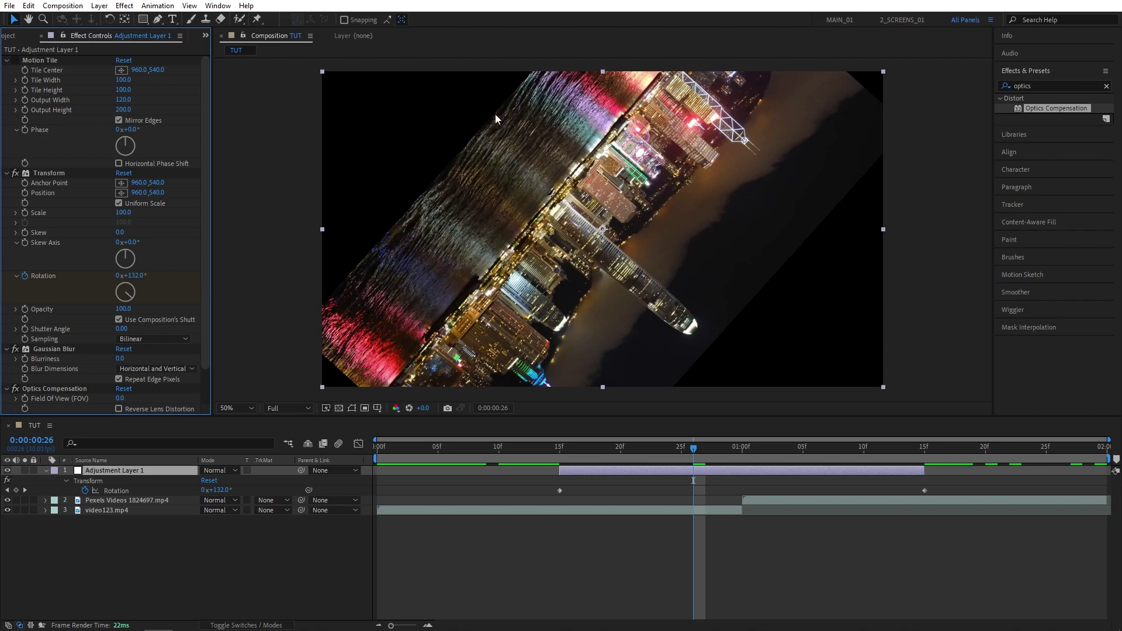
pyautogui.click(341, 409)
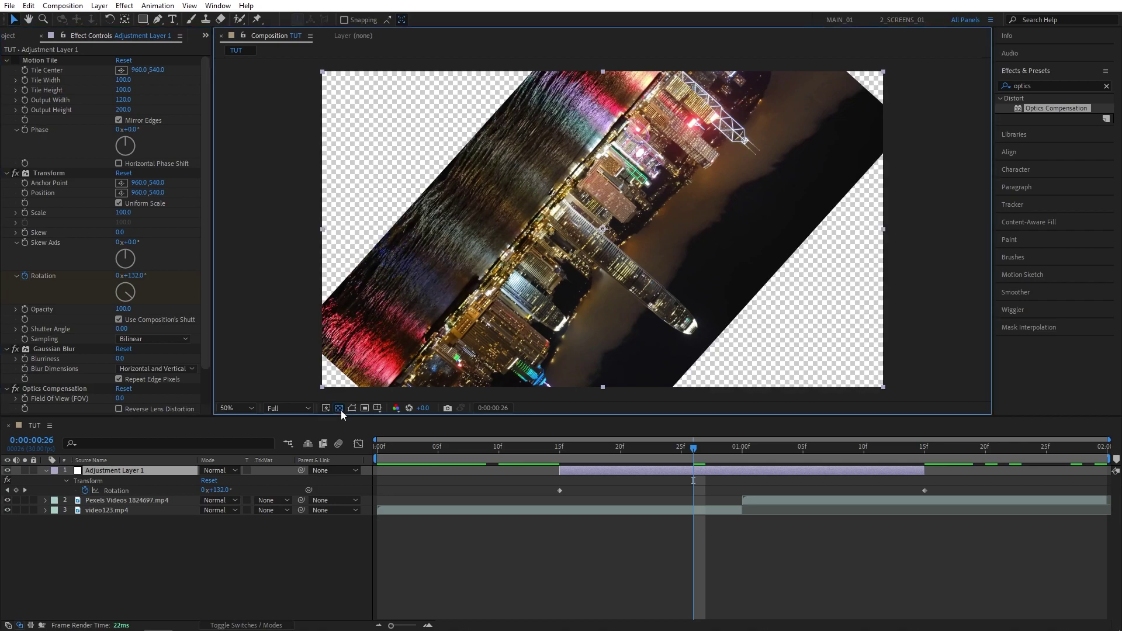
pyautogui.click(340, 410)
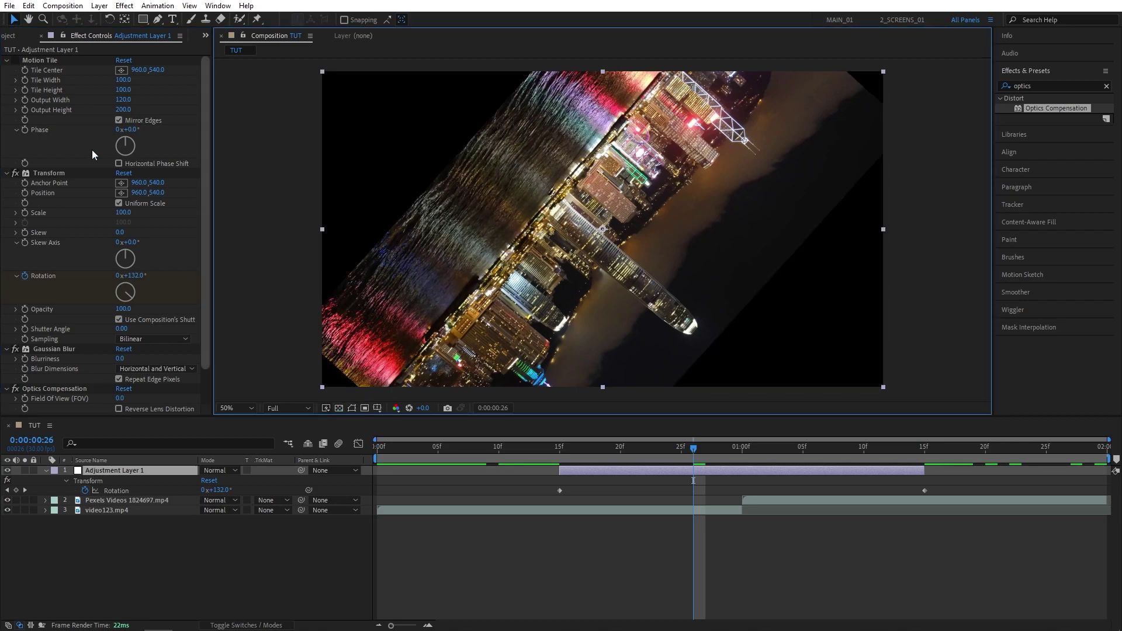
pyautogui.click(16, 60)
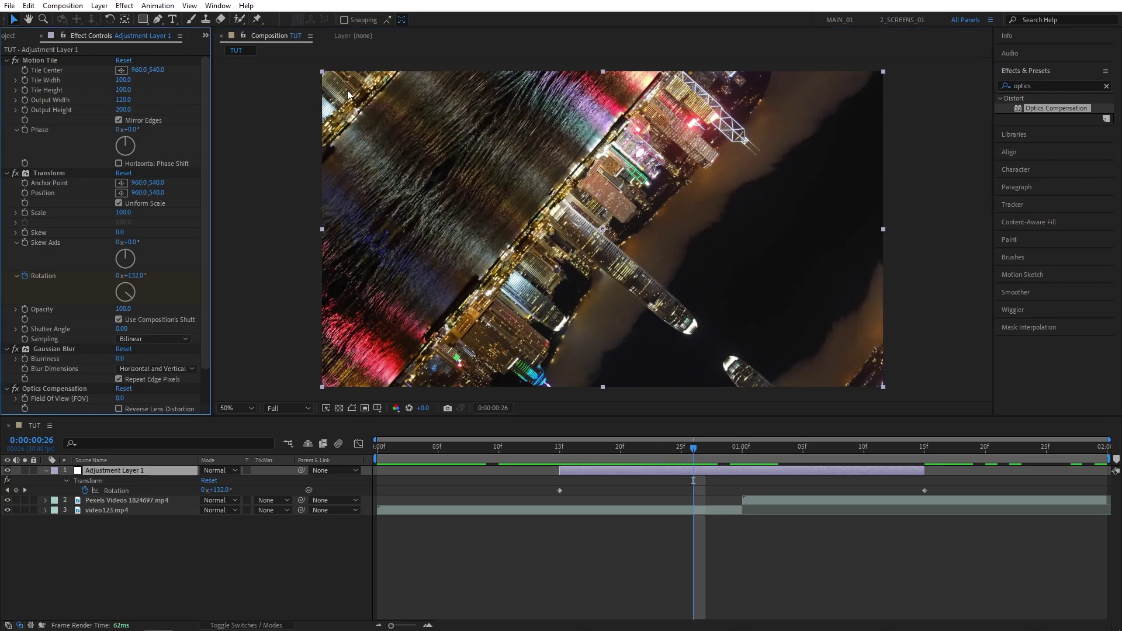
pyautogui.moveTo(692, 448)
pyautogui.mouseDown()
pyautogui.moveTo(659, 448)
pyautogui.moveTo(738, 448)
pyautogui.moveTo(687, 451)
pyautogui.mouseUp()
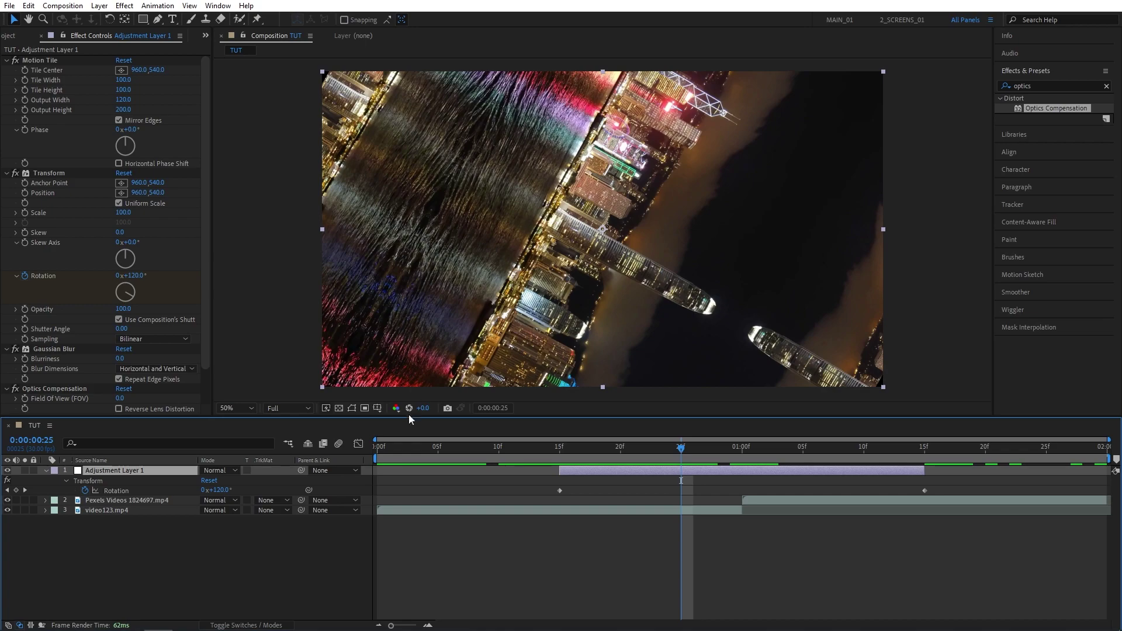
# Raise Motion Tile Output Height from 200 to 220 and scrub to check tile coverage.
pyautogui.click(343, 413)
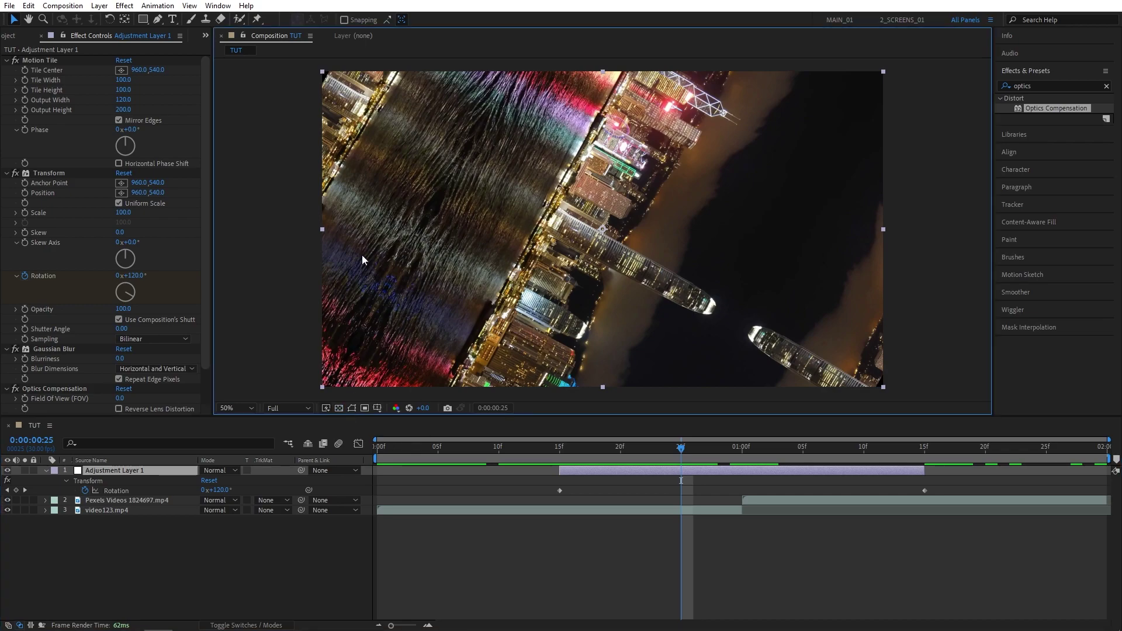
pyautogui.click(124, 110)
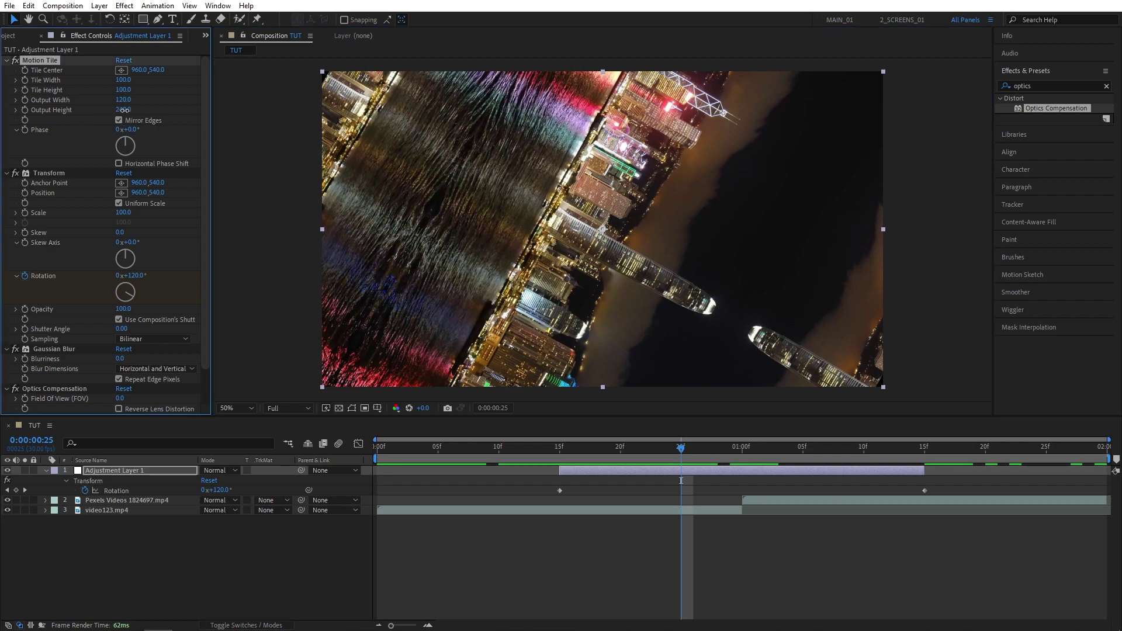
pyautogui.write('240')
pyautogui.press('Return')
pyautogui.write('220')
pyautogui.press('Return')
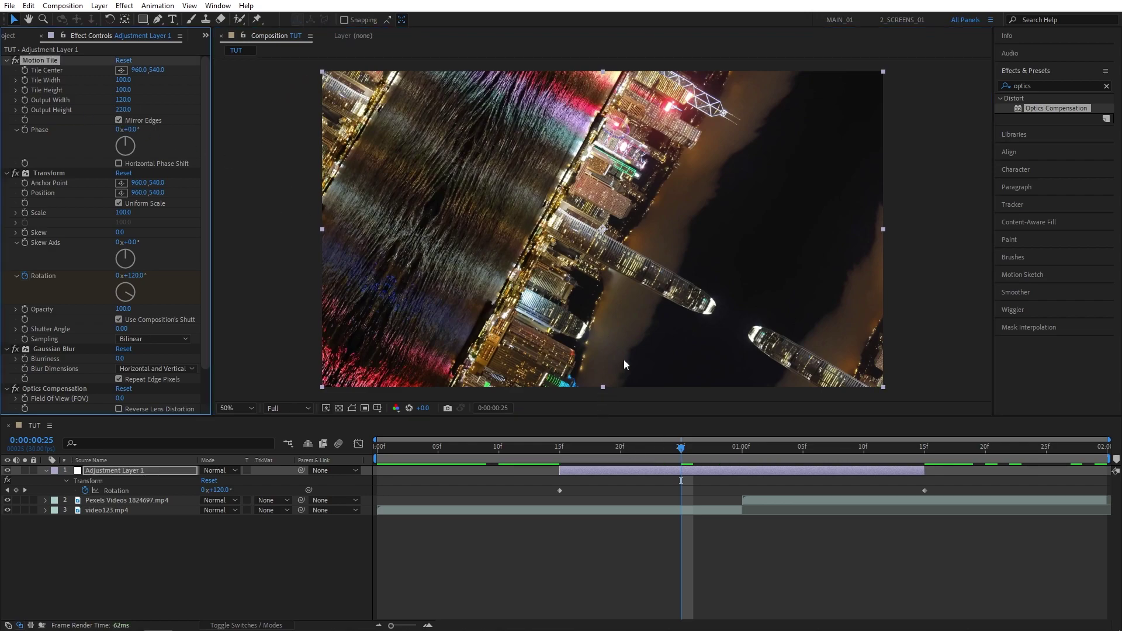
pyautogui.moveTo(681, 448); pyautogui.dragTo(705, 459)
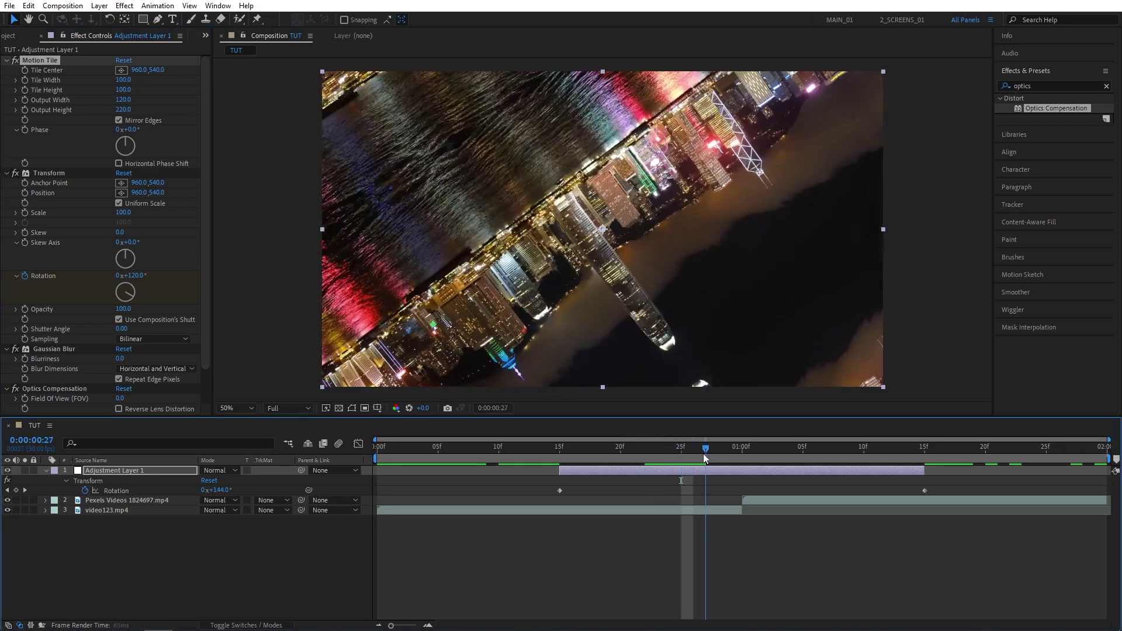
# Turn off Use Composition's Shutter Angle in Transform and set Shutter Angle to 163.
pyautogui.click(119, 319)
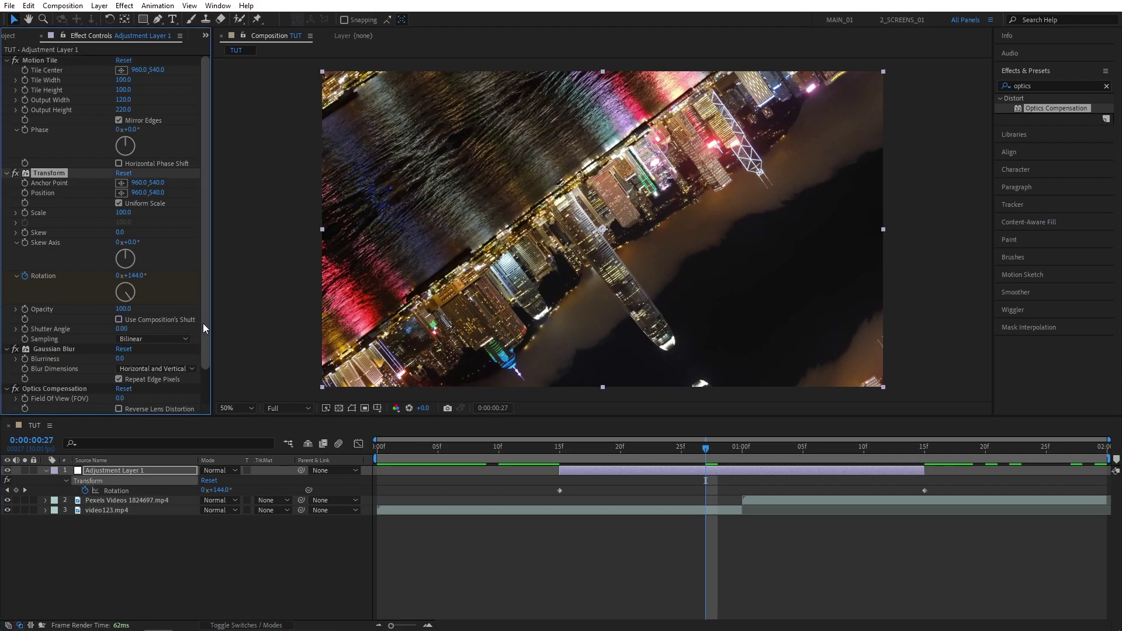
pyautogui.moveTo(123, 330); pyautogui.dragTo(197, 329)
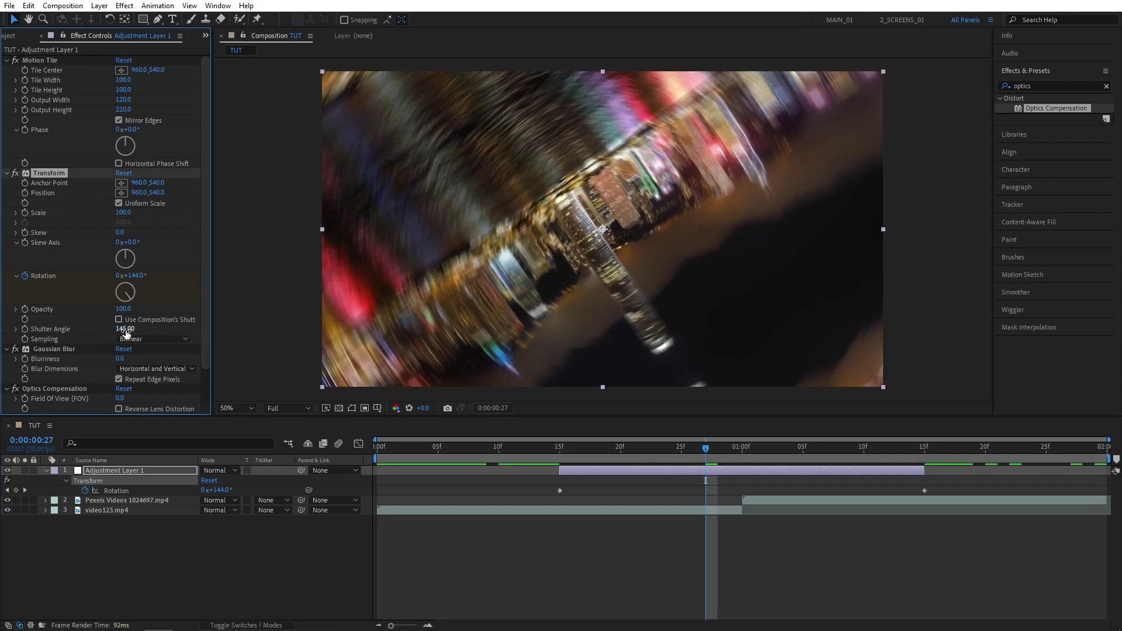
pyautogui.write('163')
pyautogui.press('Return')
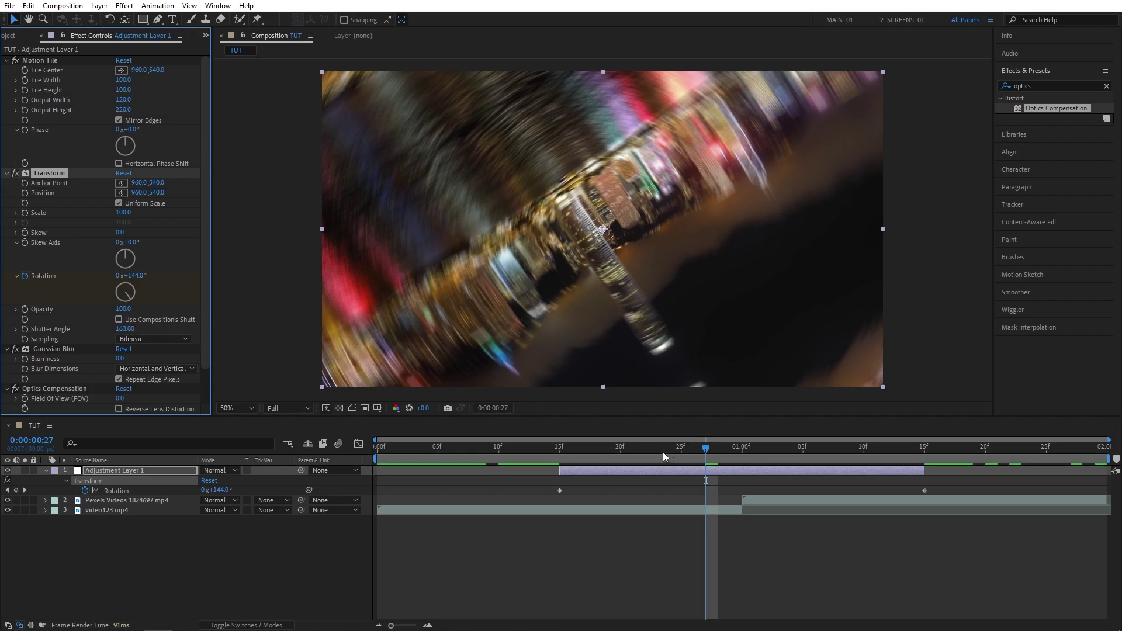
pyautogui.click(633, 454)
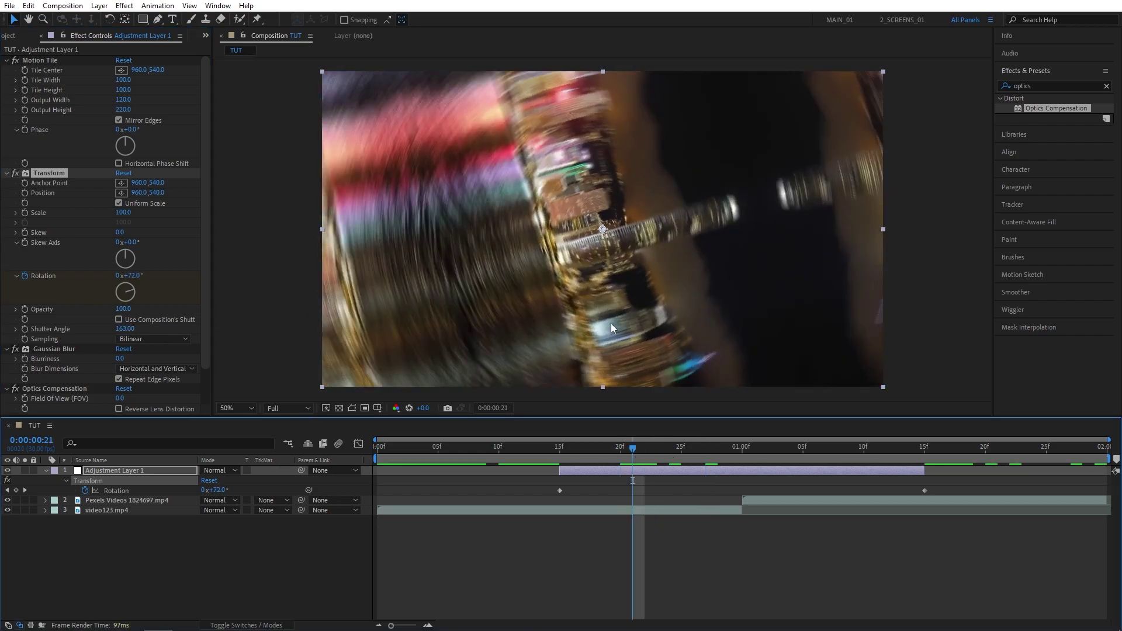
# Change the Transform Shutter Angle to 180 and preview the motion-blurred spin.
pyautogui.click(126, 329)
pyautogui.write('180')
pyautogui.press('Return')
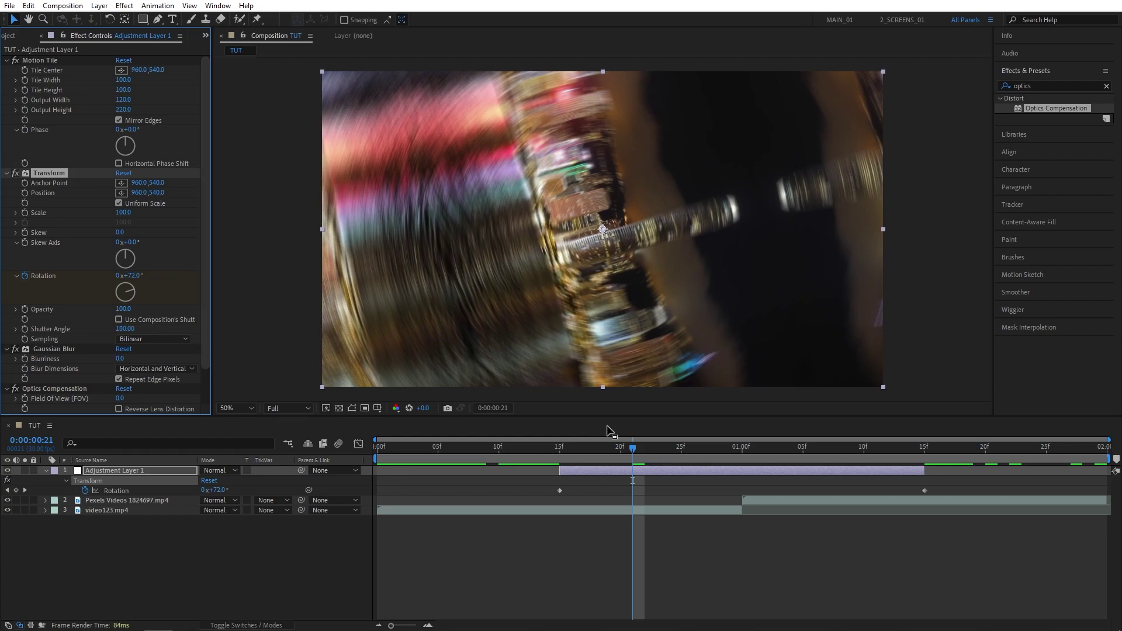
pyautogui.moveTo(633, 449); pyautogui.dragTo(733, 460)
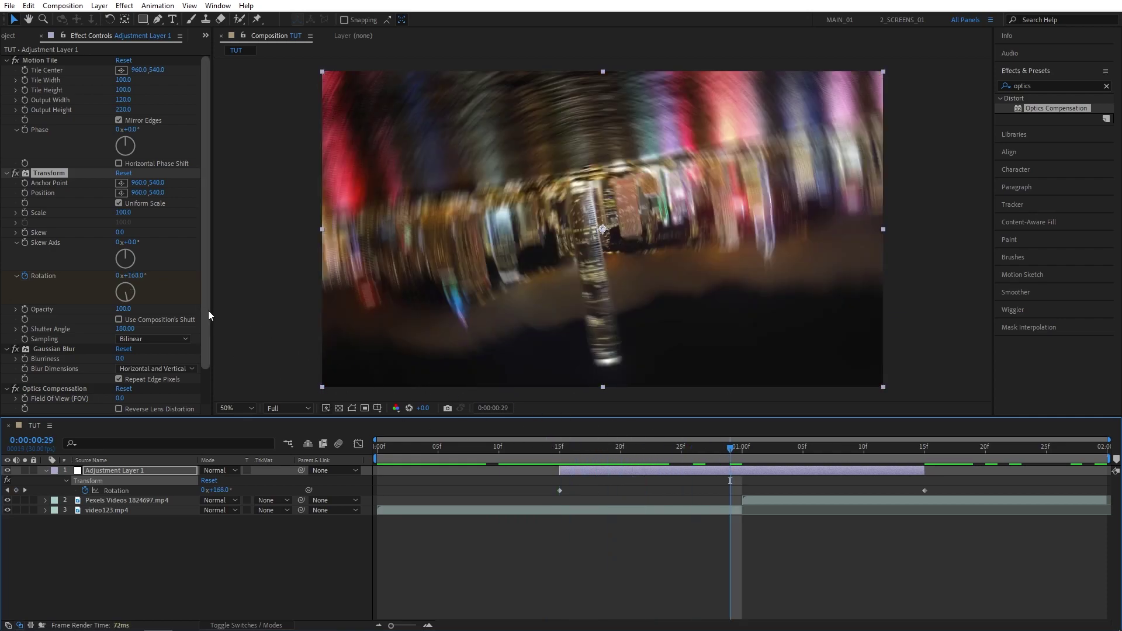
pyautogui.moveTo(208, 311); pyautogui.dragTo(209, 365)
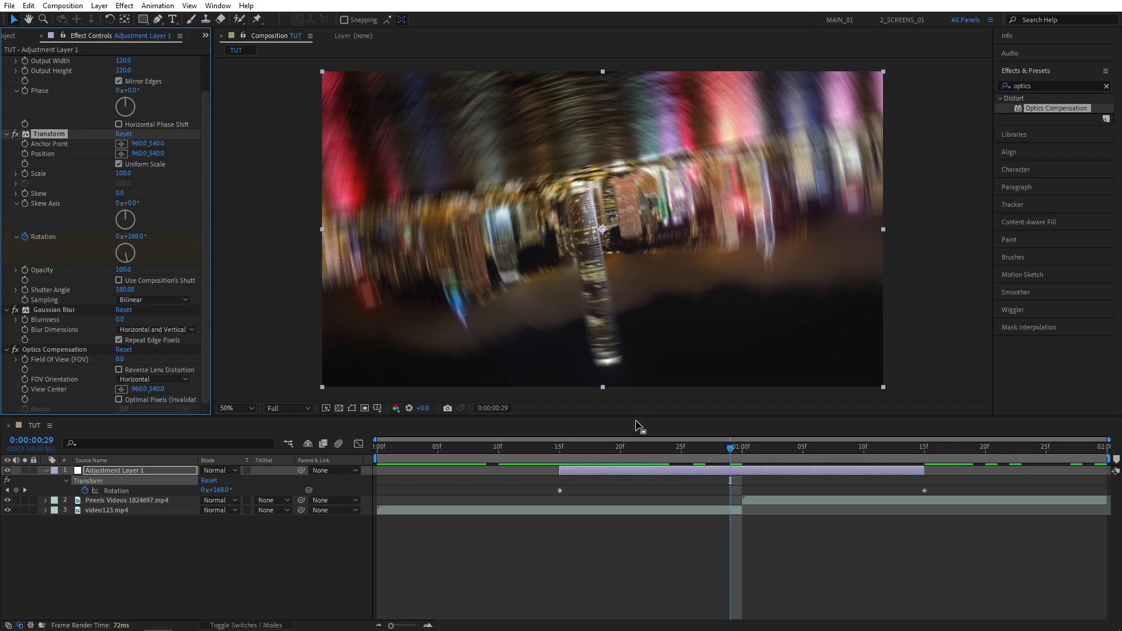
pyautogui.click(559, 449)
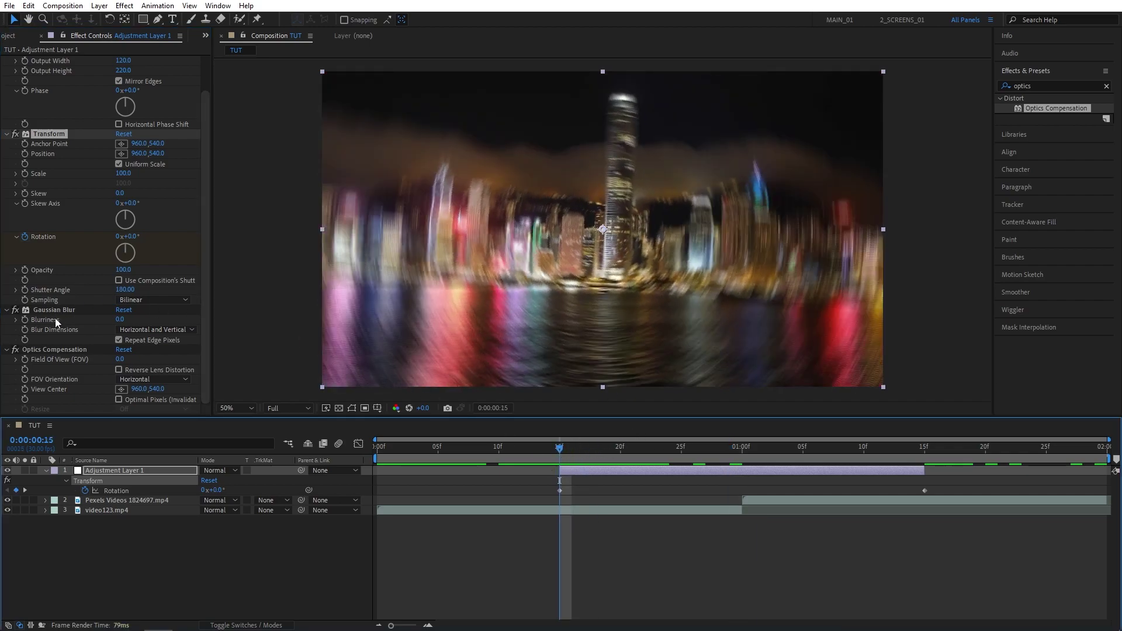
# Keyframe Gaussian Blur Blurriness at 0 at 0:15, 20 at 1:00, and 0 at 1:15.
pyautogui.click(23, 320)
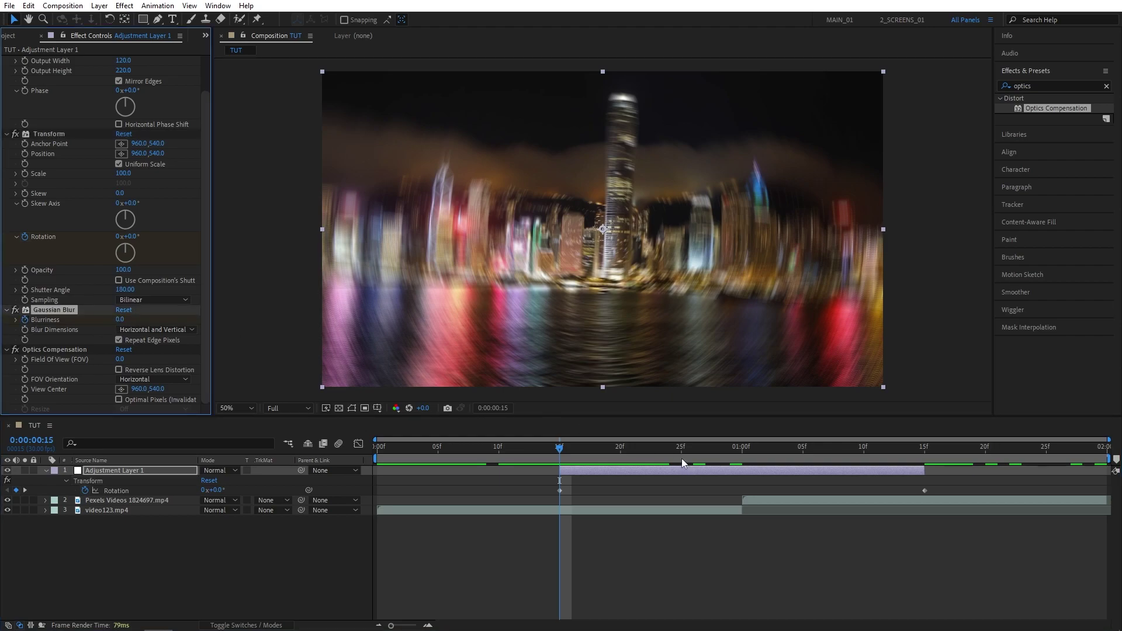
pyautogui.moveTo(685, 450); pyautogui.dragTo(743, 450)
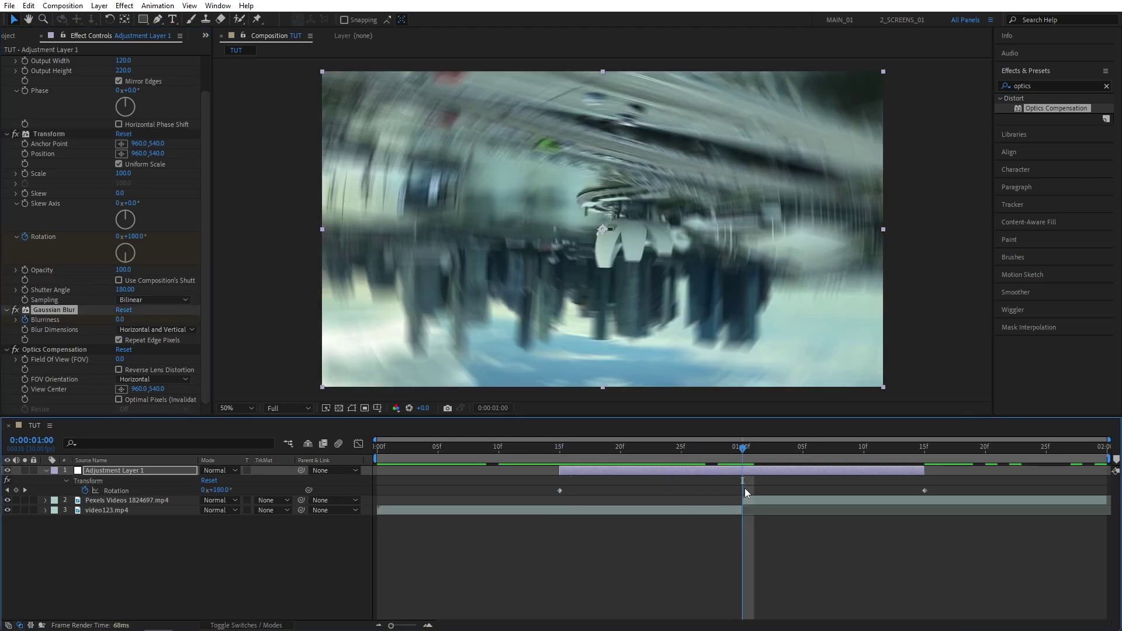
pyautogui.click(122, 319)
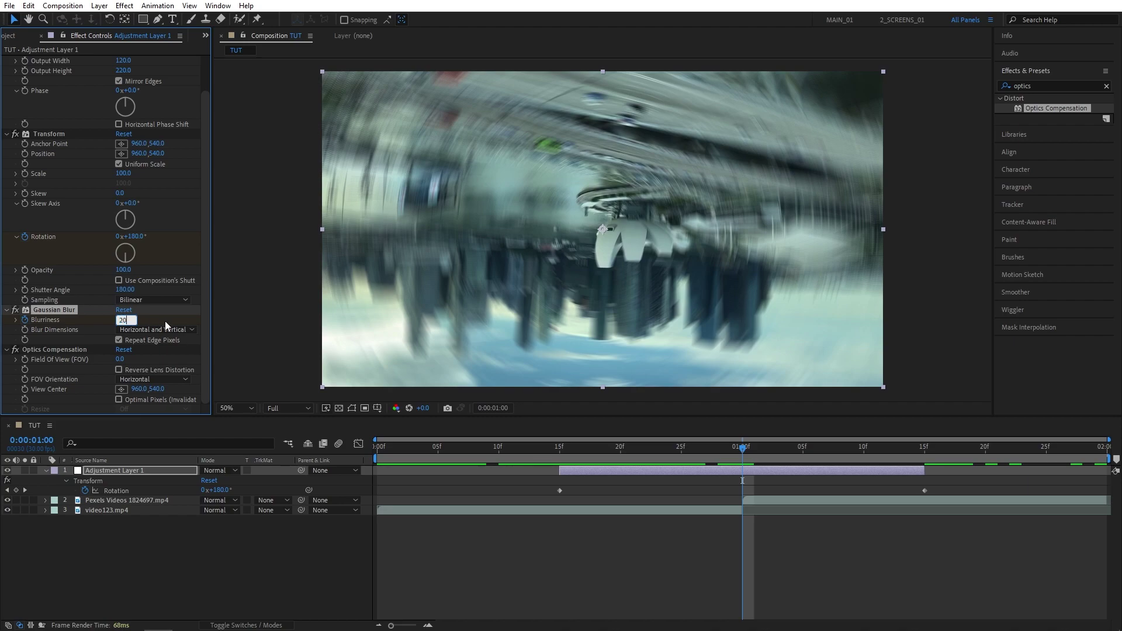
pyautogui.press('Return')
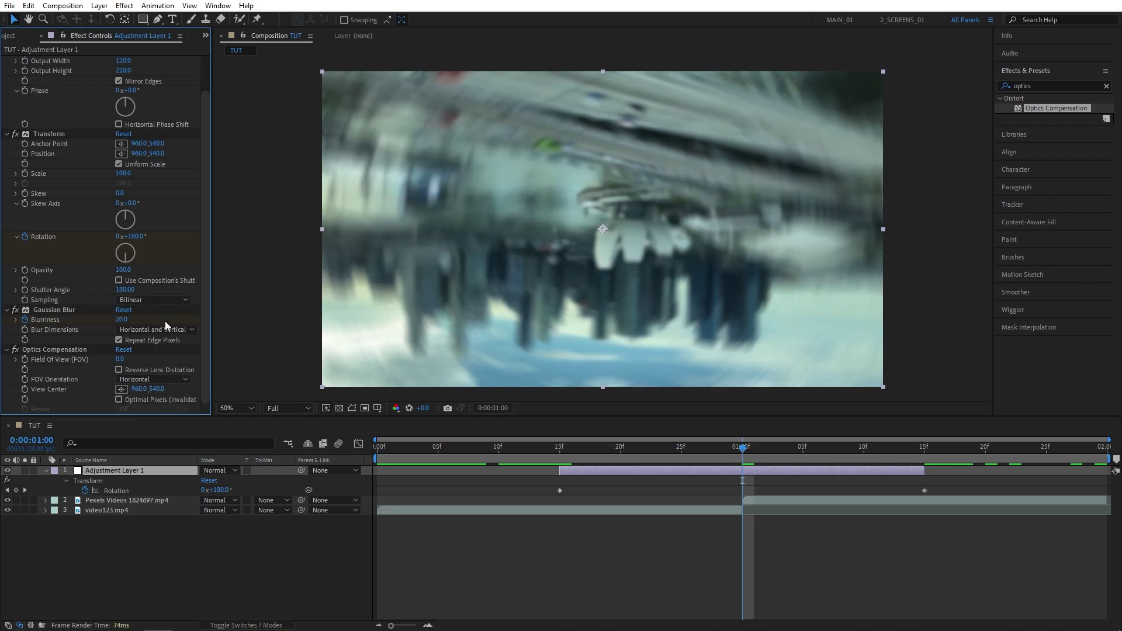
pyautogui.click(746, 451)
pyautogui.press('k')
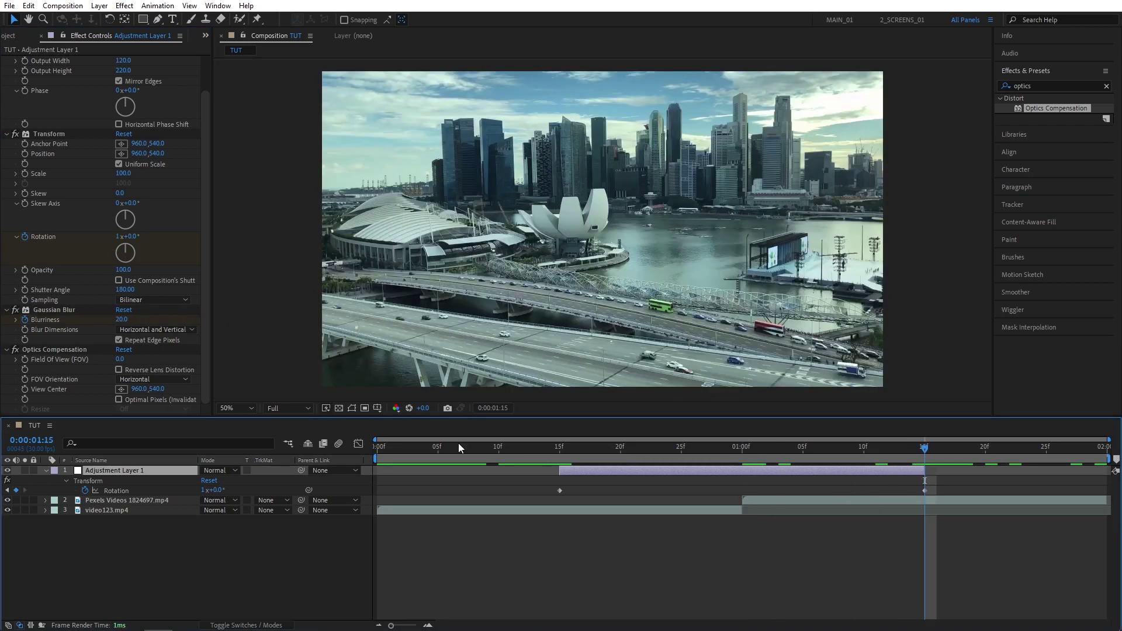
pyautogui.click(121, 319)
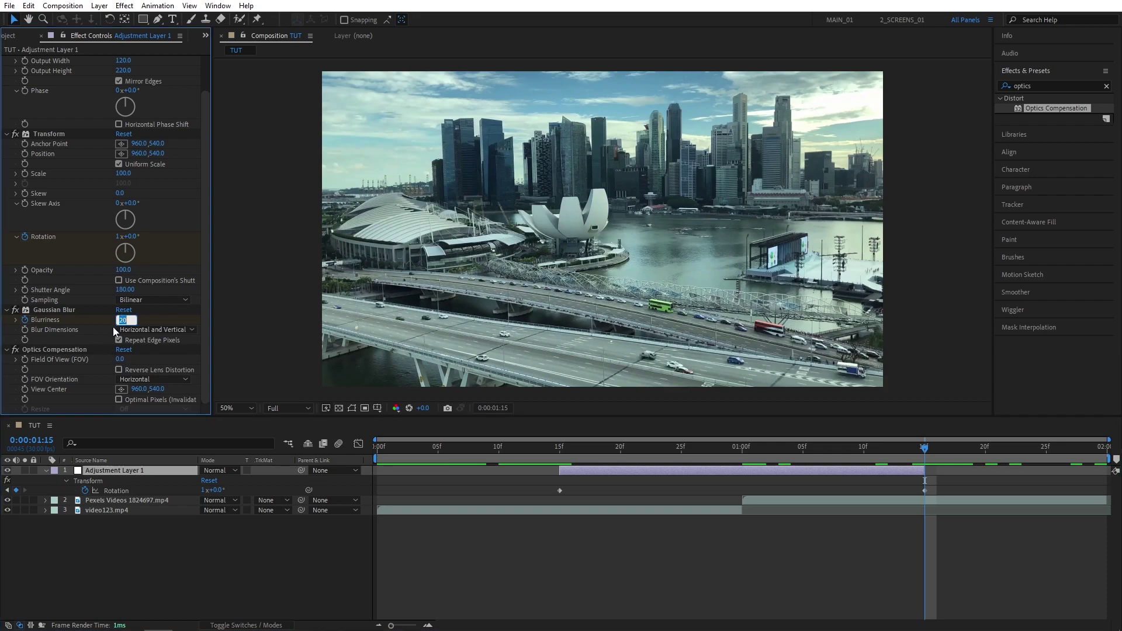
pyautogui.press('Return')
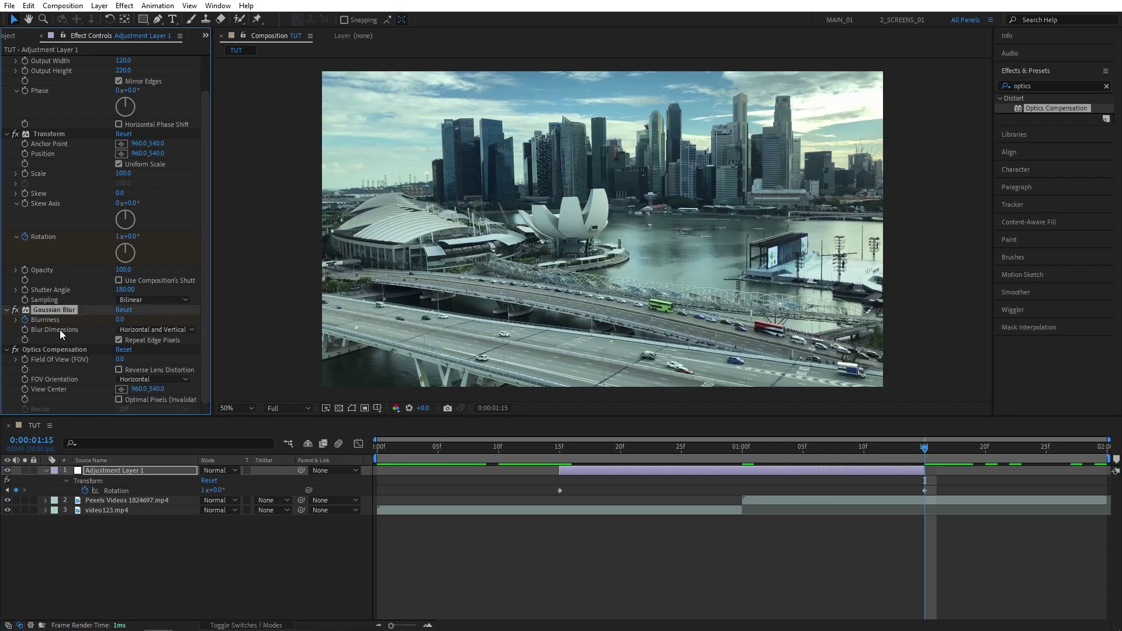
pyautogui.click(559, 450)
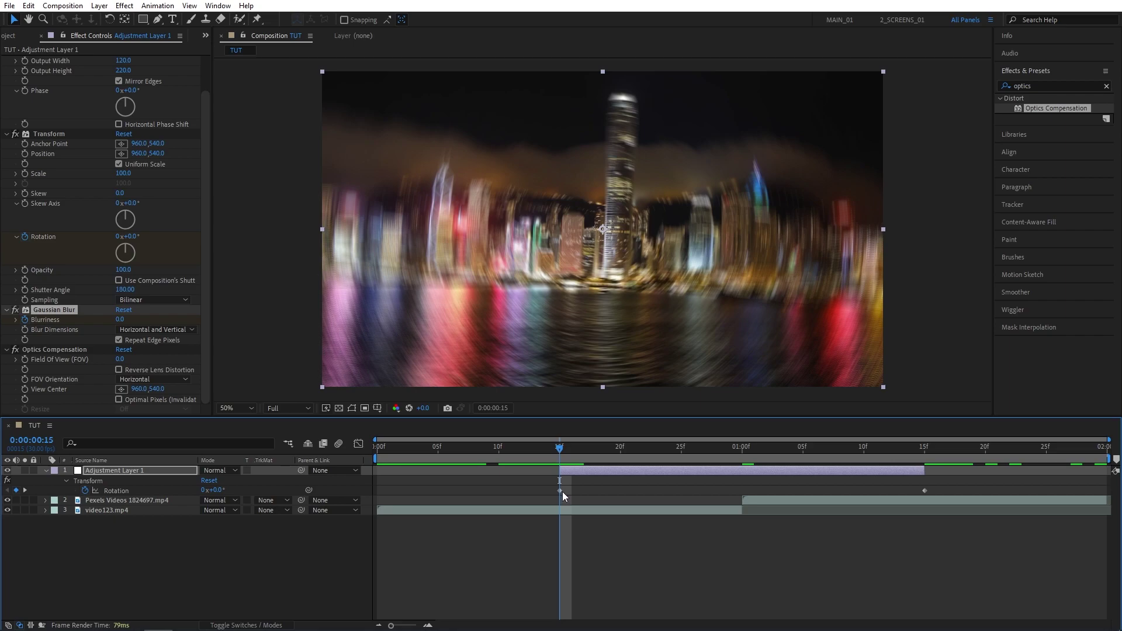
# Enable Reverse Lens Distortion on Optics Compensation and set Field Of View to 100 at 1:00.
pyautogui.click(201, 350)
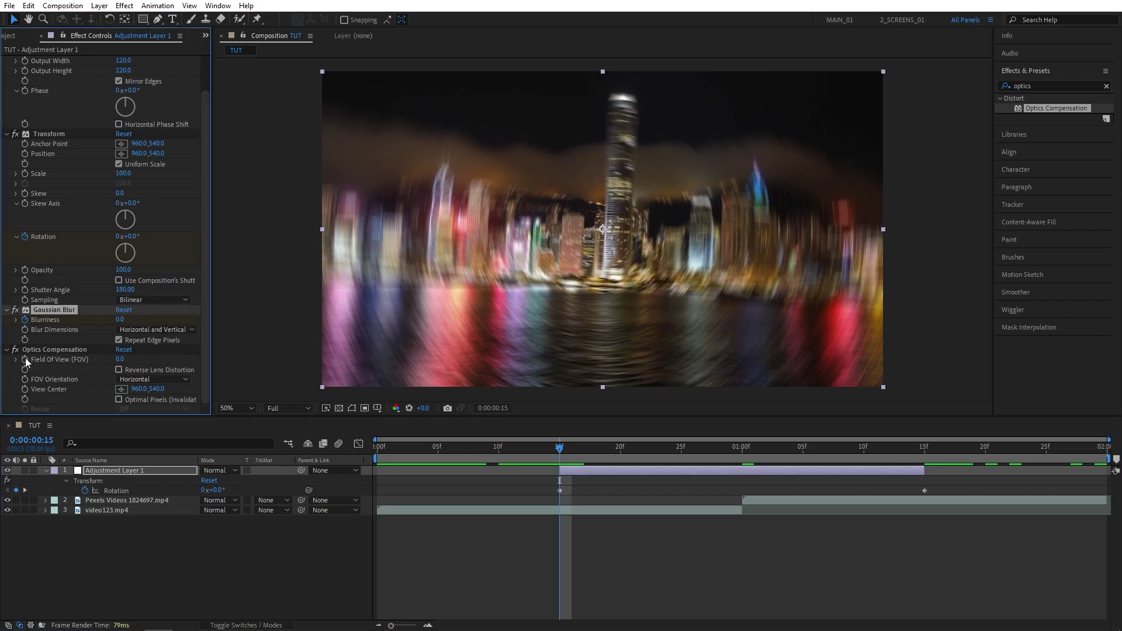
pyautogui.click(82, 372)
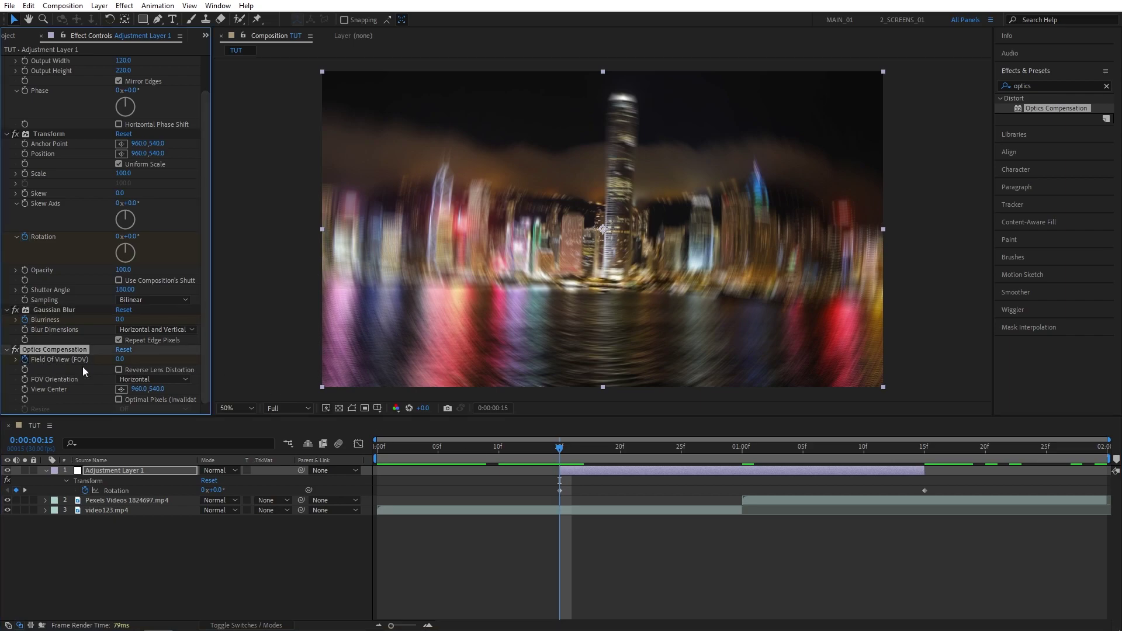
pyautogui.click(119, 370)
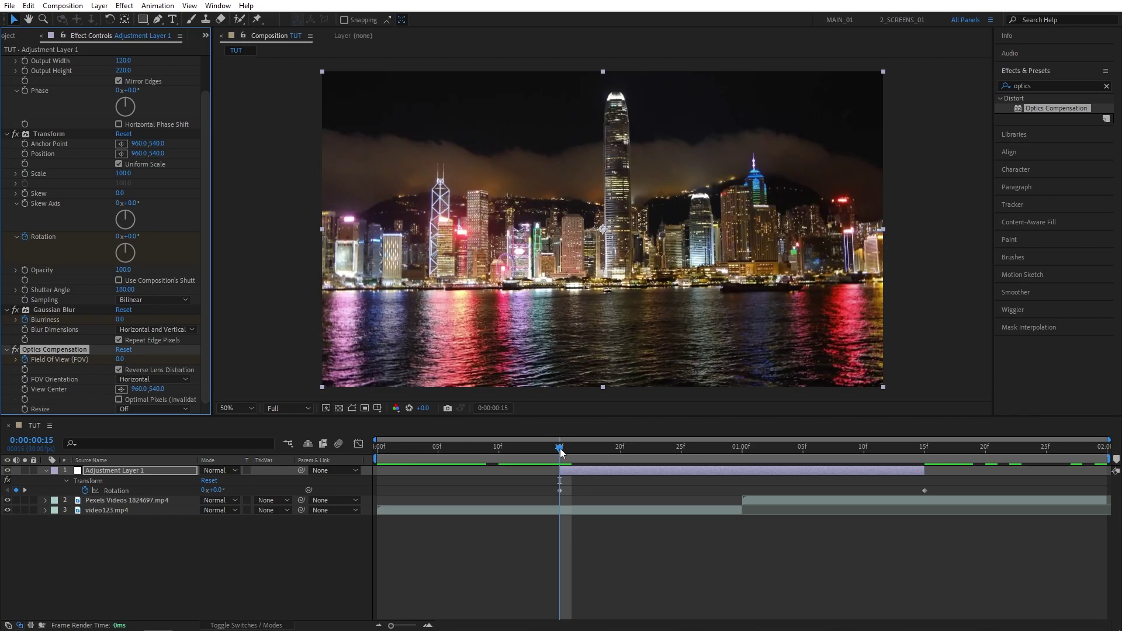
pyautogui.moveTo(561, 452); pyautogui.dragTo(743, 476)
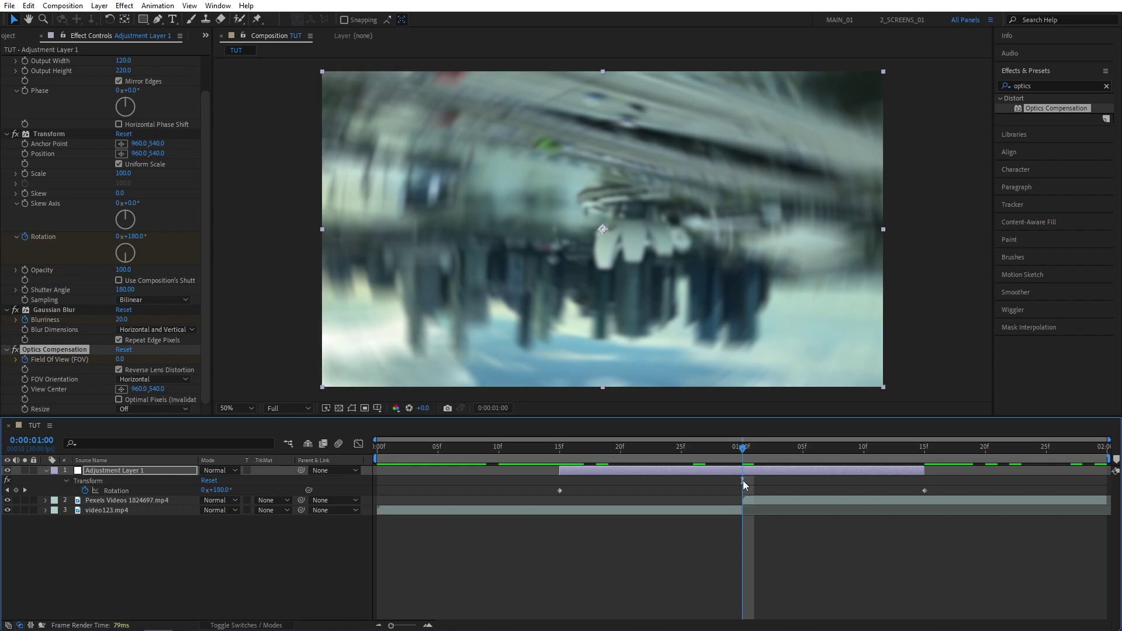
pyautogui.click(119, 360)
pyautogui.write('100')
pyautogui.press('Return')
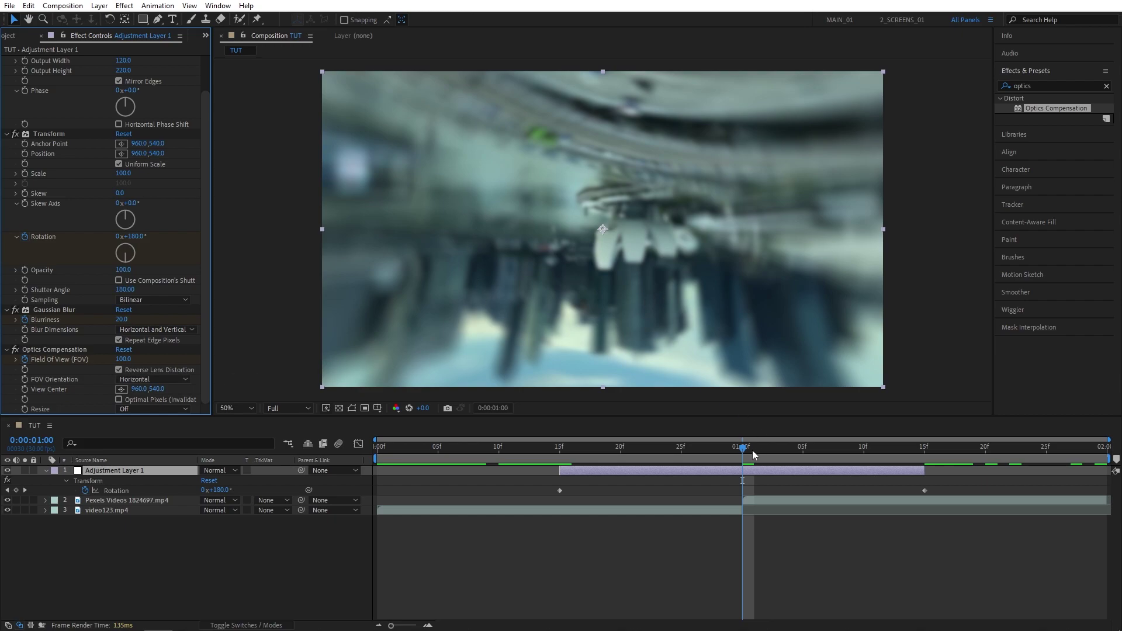
# Set Field Of View back to 0 at 1:15 and toggle the layer's keyframed properties.
pyautogui.moveTo(752, 450); pyautogui.dragTo(923, 463)
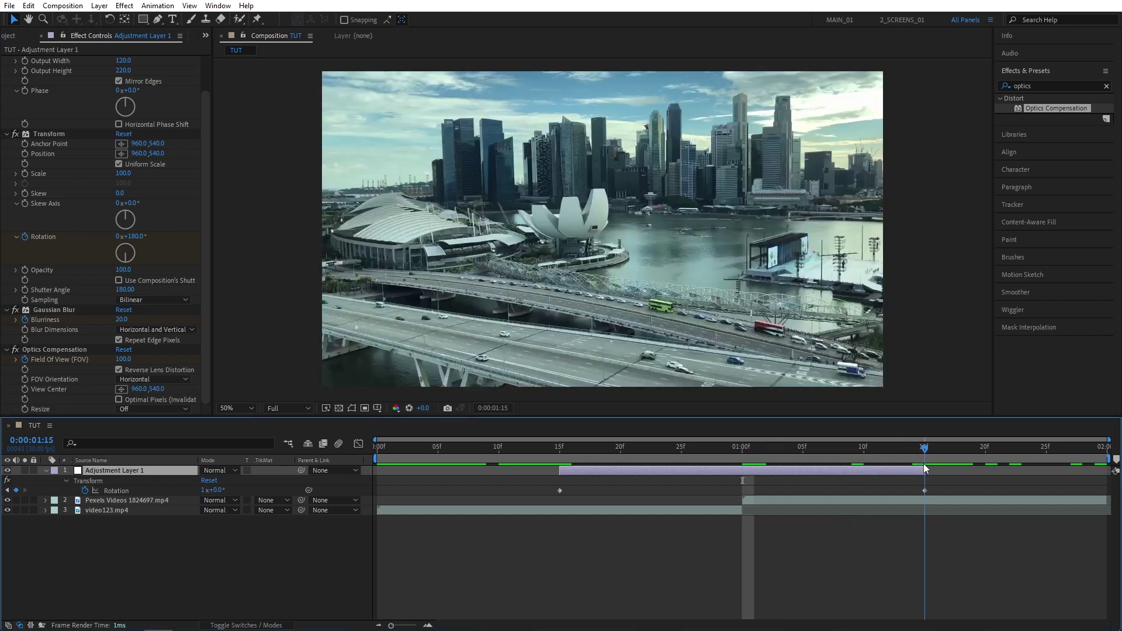
pyautogui.click(124, 360)
pyautogui.write('0')
pyautogui.press('Return')
pyautogui.press('u')
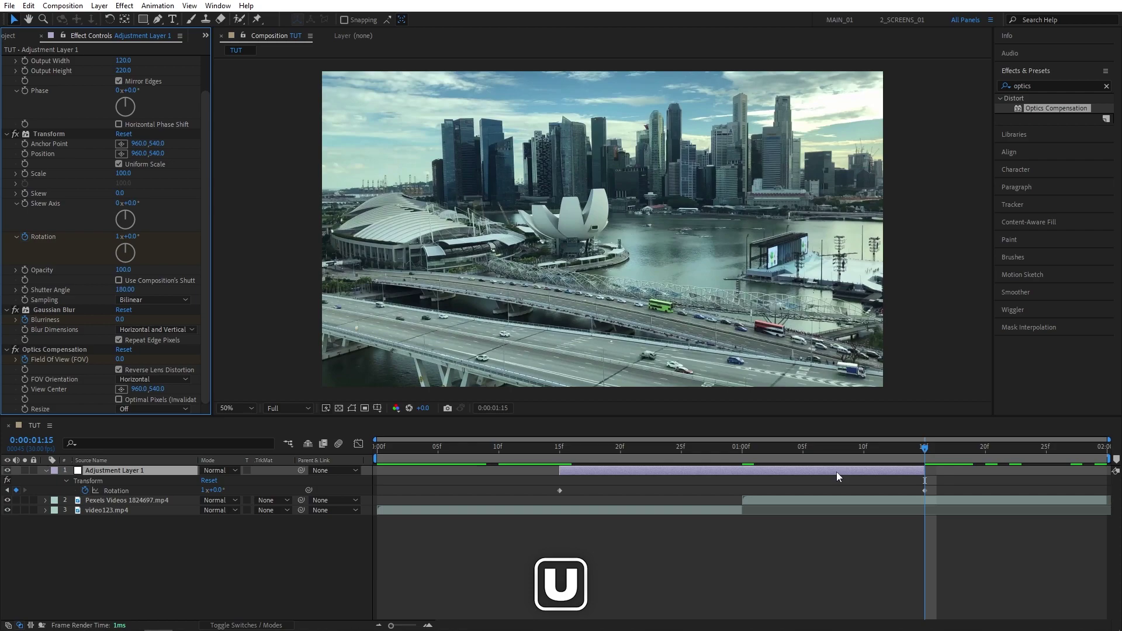
pyautogui.press('u')
pyautogui.click(686, 549)
# Select all Rotation, Blurriness and Field Of View keyframes on Adjustment Layer 1 and apply Easy Ease with F9.
pyautogui.click(719, 469)
pyautogui.press('u')
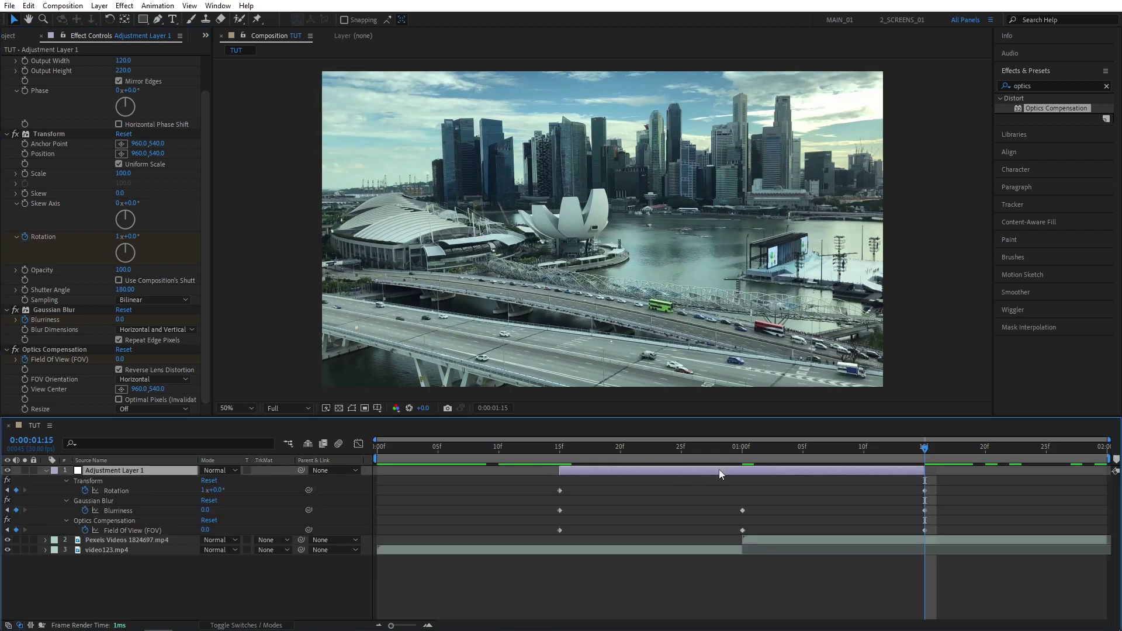
pyautogui.moveTo(862, 453); pyautogui.dragTo(571, 447)
pyautogui.moveTo(951, 485); pyautogui.dragTo(531, 531)
pyautogui.press('F9')
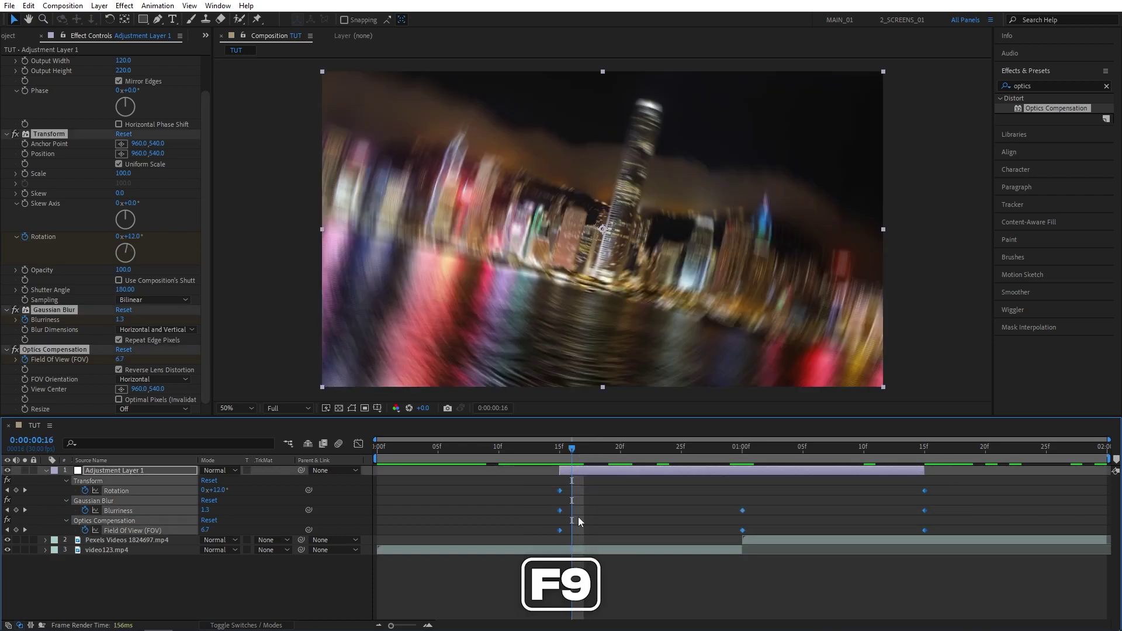
pyautogui.moveTo(573, 453); pyautogui.dragTo(608, 455)
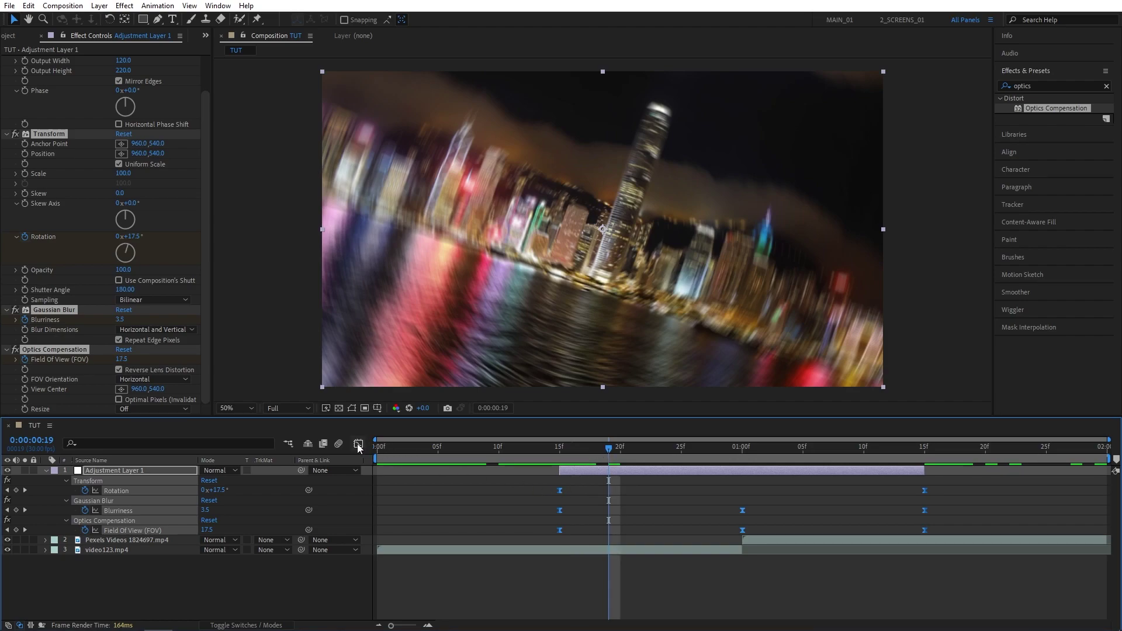
# Switch the timeline to the Graph Editor's speed graph showing only the Rotation curve.
pyautogui.click(358, 444)
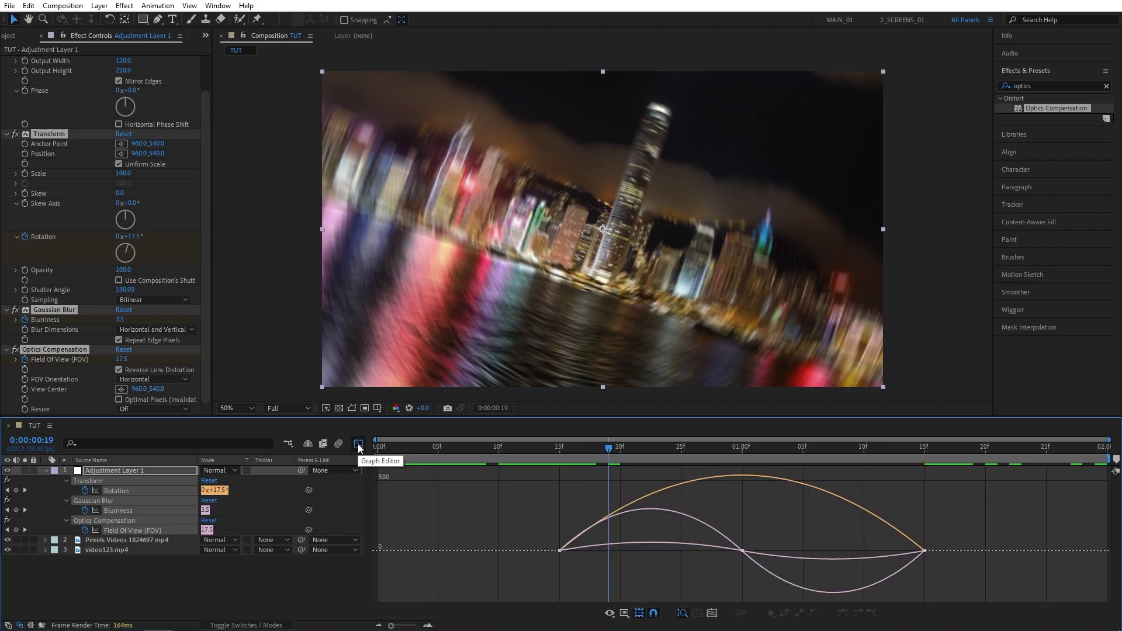
pyautogui.rightClick(934, 529)
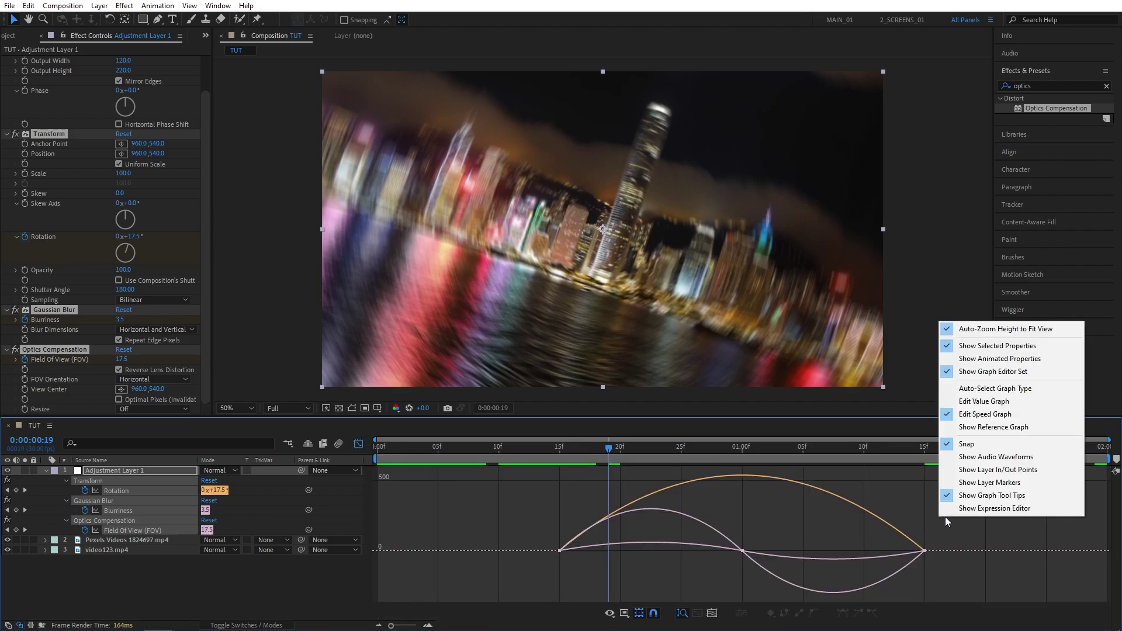
pyautogui.click(985, 414)
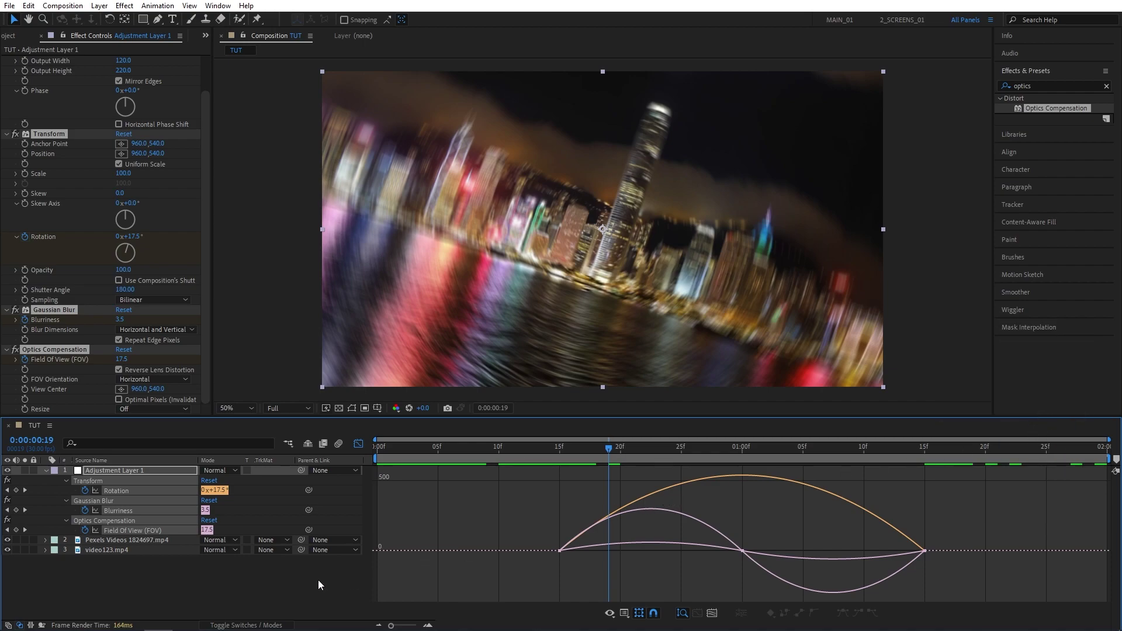
pyautogui.click(293, 580)
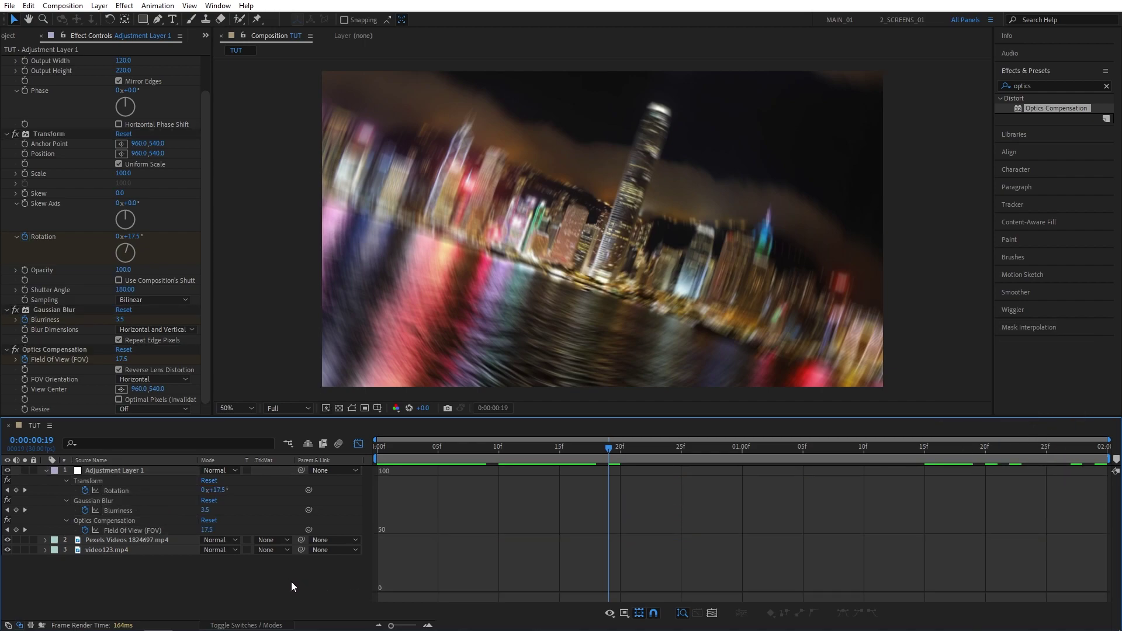
pyautogui.click(118, 490)
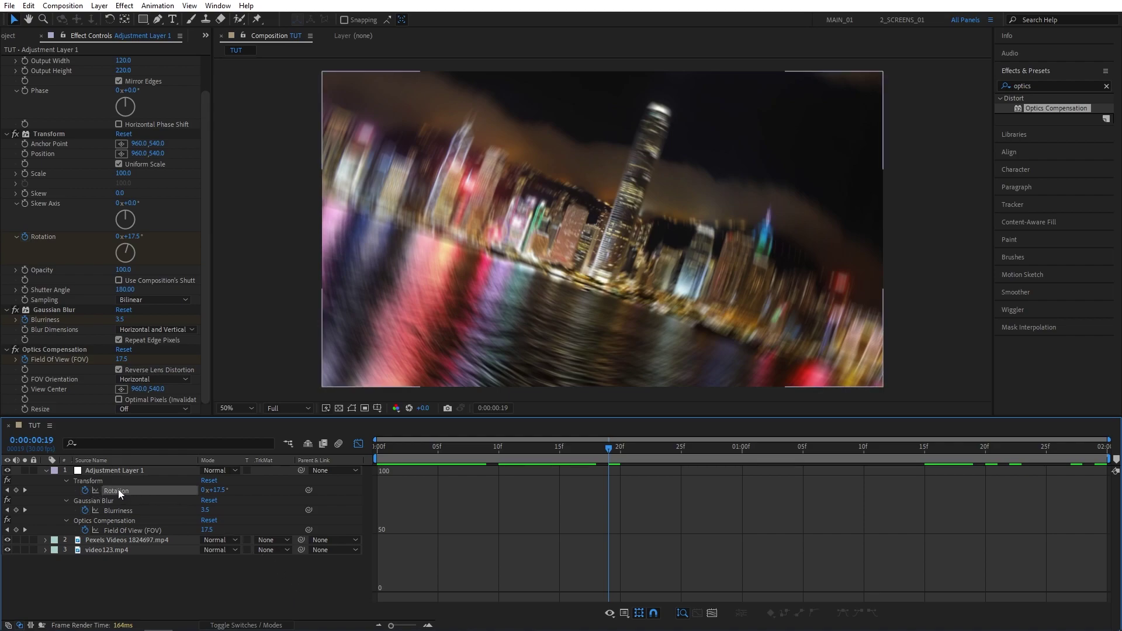
# Drag the Rotation keyframe influences to 75.18% and 66.53%, then scrub to check the spin.
pyautogui.click(559, 592)
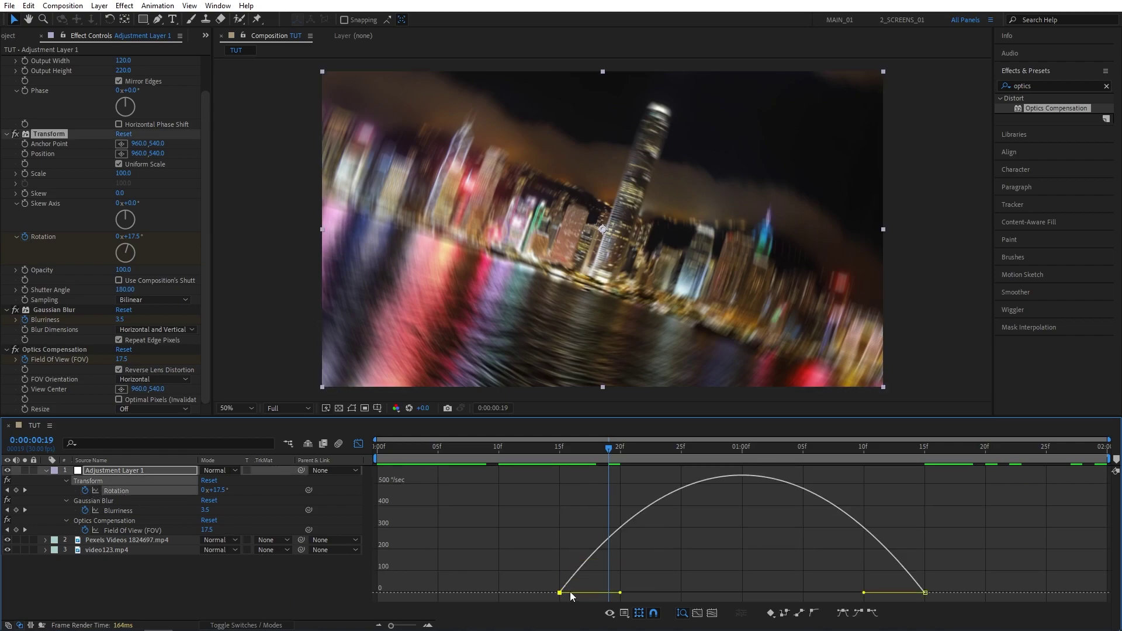
pyautogui.moveTo(620, 592); pyautogui.dragTo(697, 592)
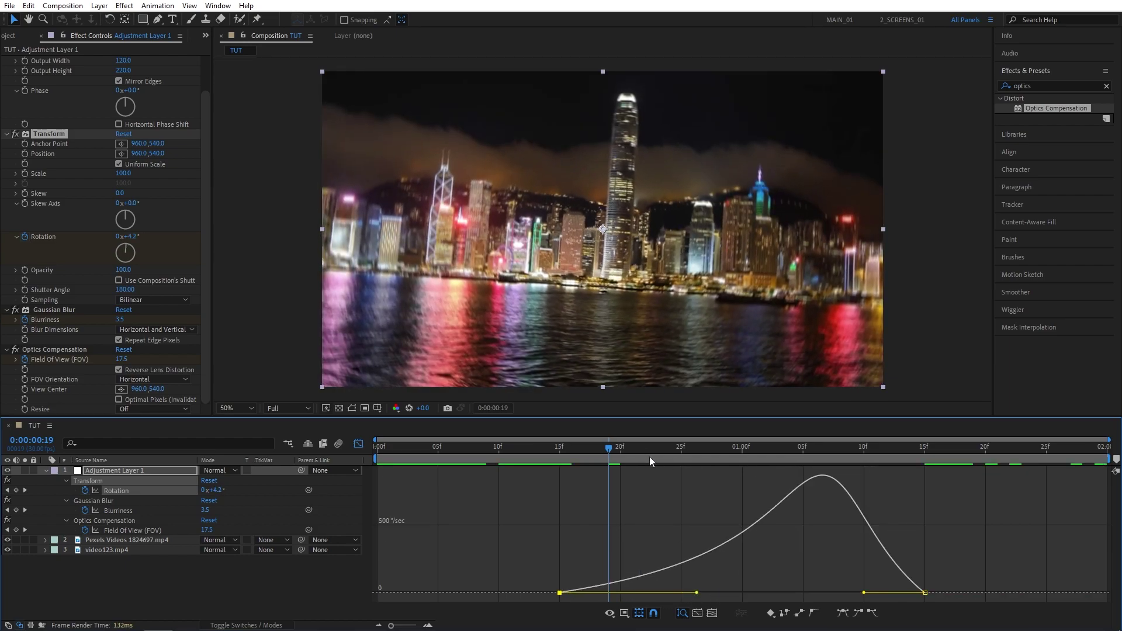
pyautogui.moveTo(864, 593); pyautogui.dragTo(788, 595)
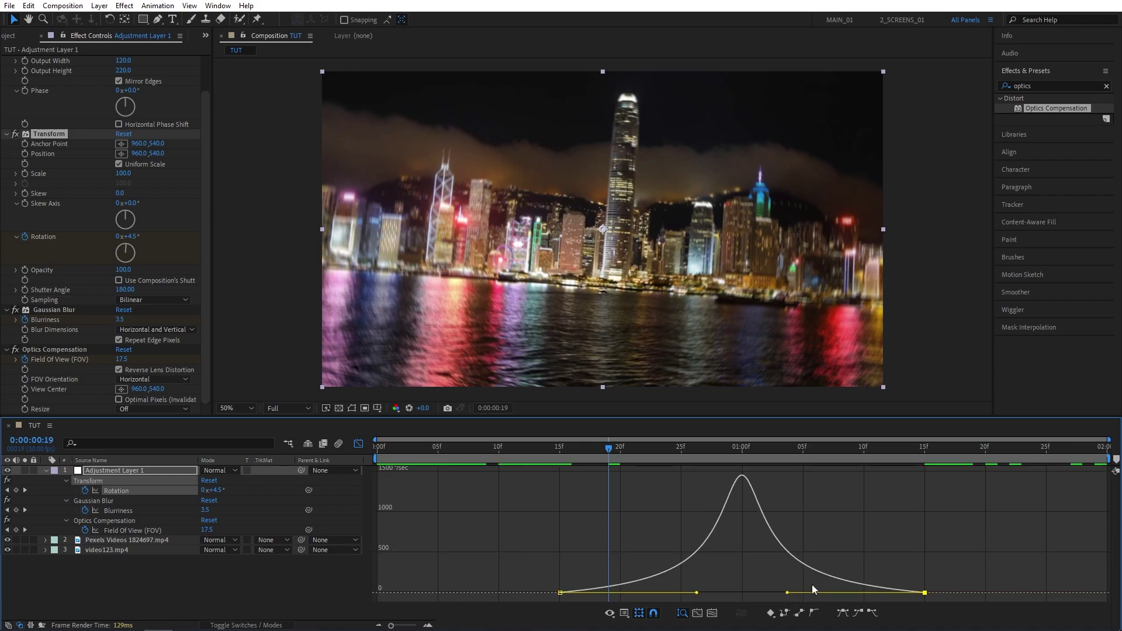
pyautogui.moveTo(738, 448); pyautogui.dragTo(596, 450)
pyautogui.press('pageup')
pyautogui.press('pageup')
pyautogui.press('pageup')
pyautogui.press('pageup')
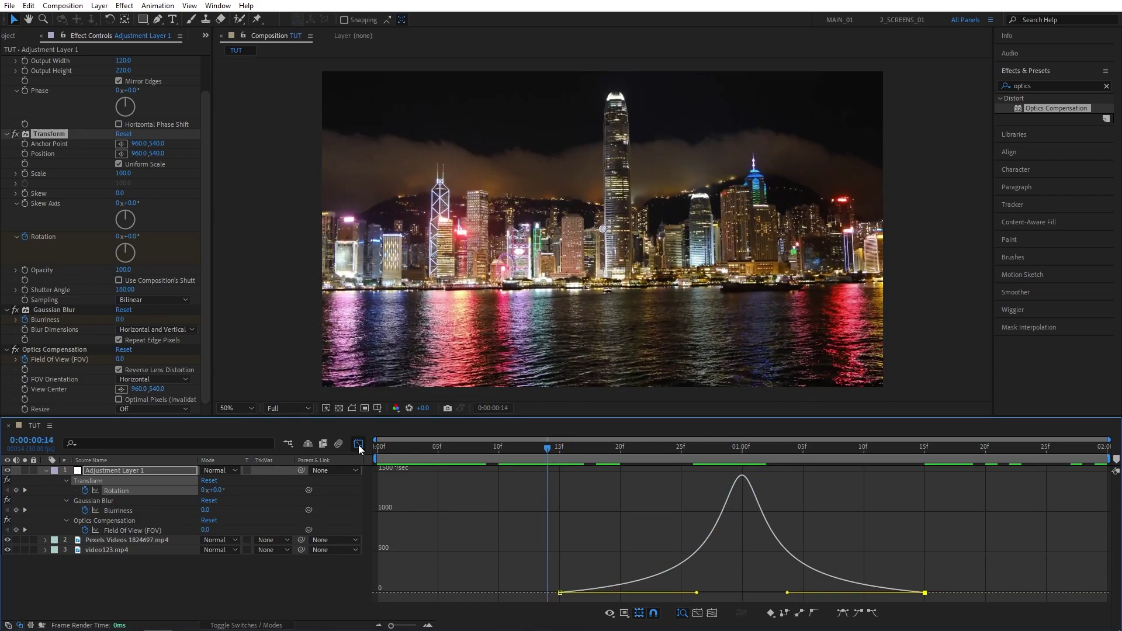
# Back in the layer view, preview and scrub the spin, then duplicate Adjustment Layer 1 with Ctrl+D.
pyautogui.click(359, 444)
pyautogui.click(609, 448)
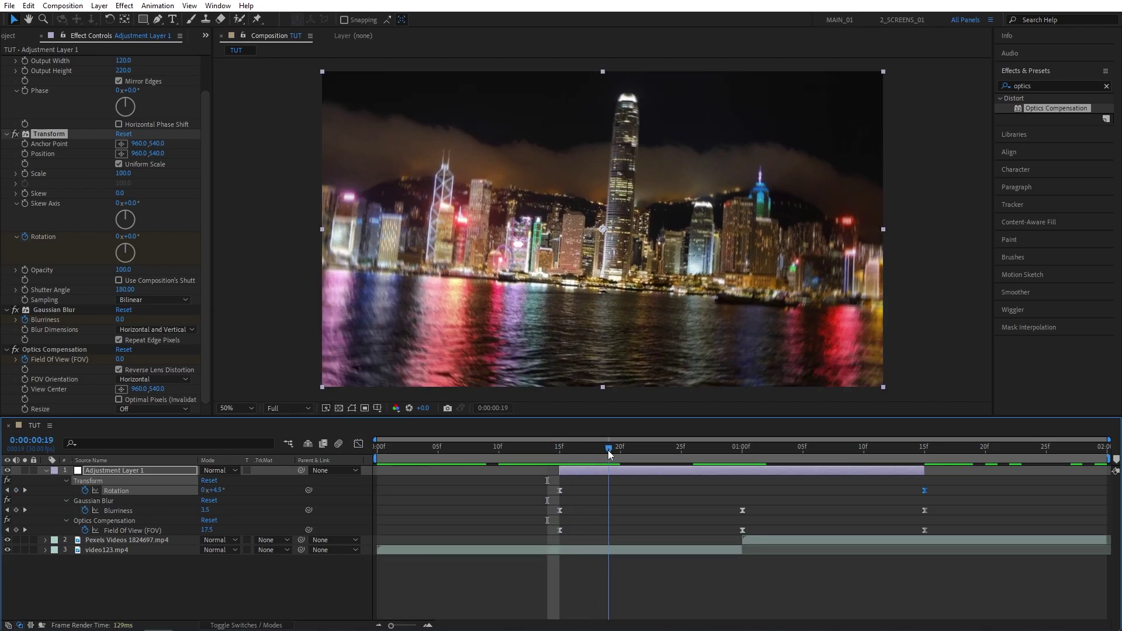
pyautogui.press('space')
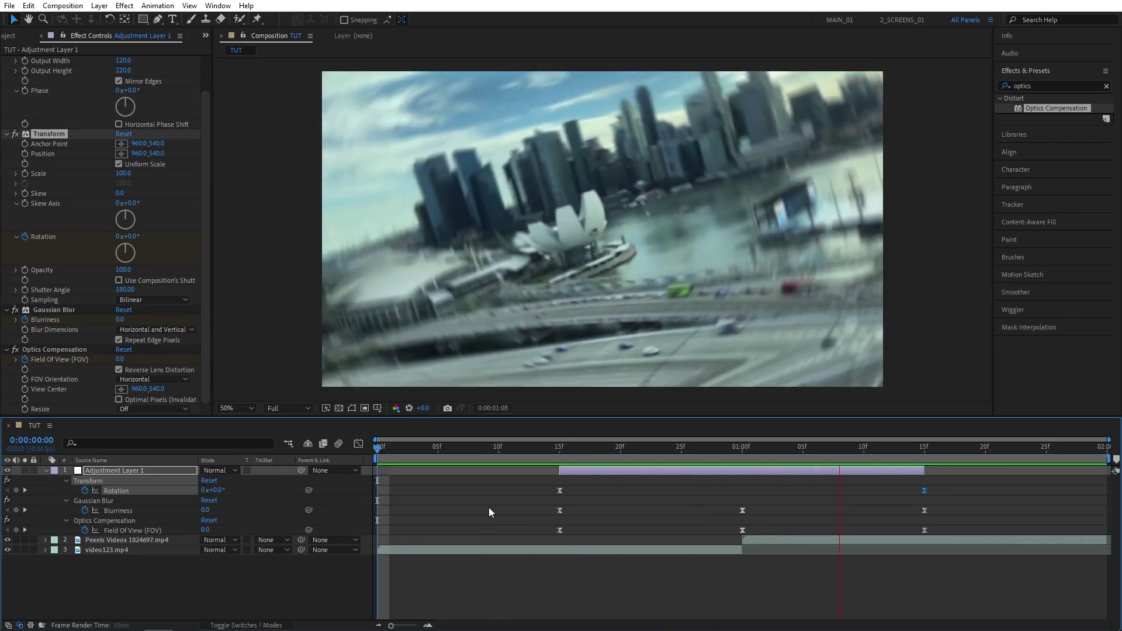
pyautogui.moveTo(540, 448); pyautogui.dragTo(890, 466)
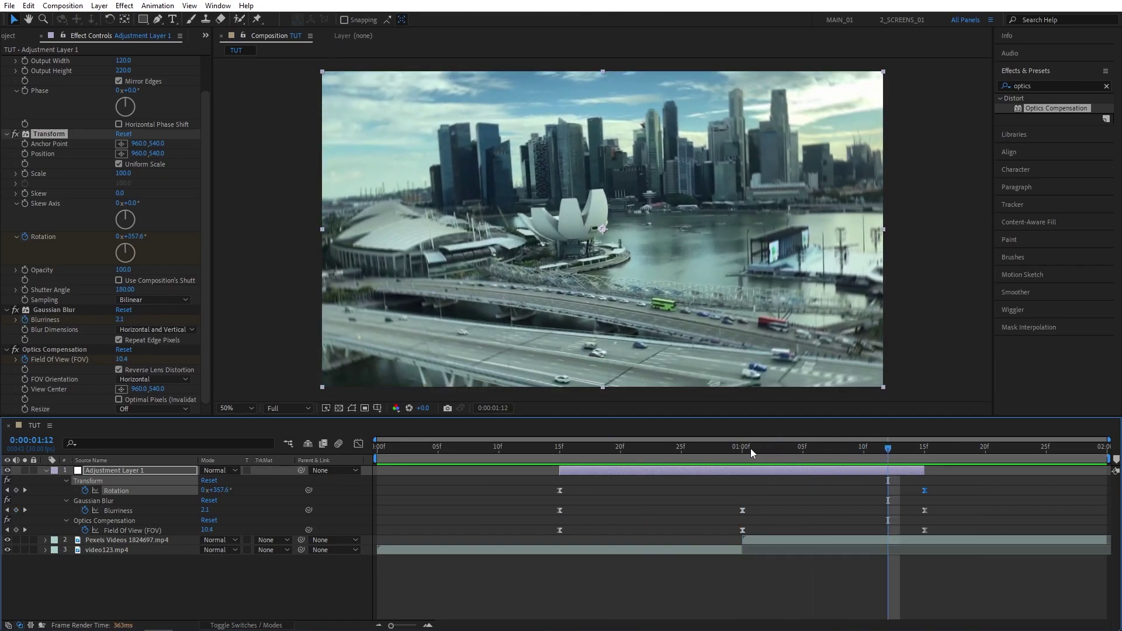
pyautogui.moveTo(748, 445); pyautogui.dragTo(718, 449)
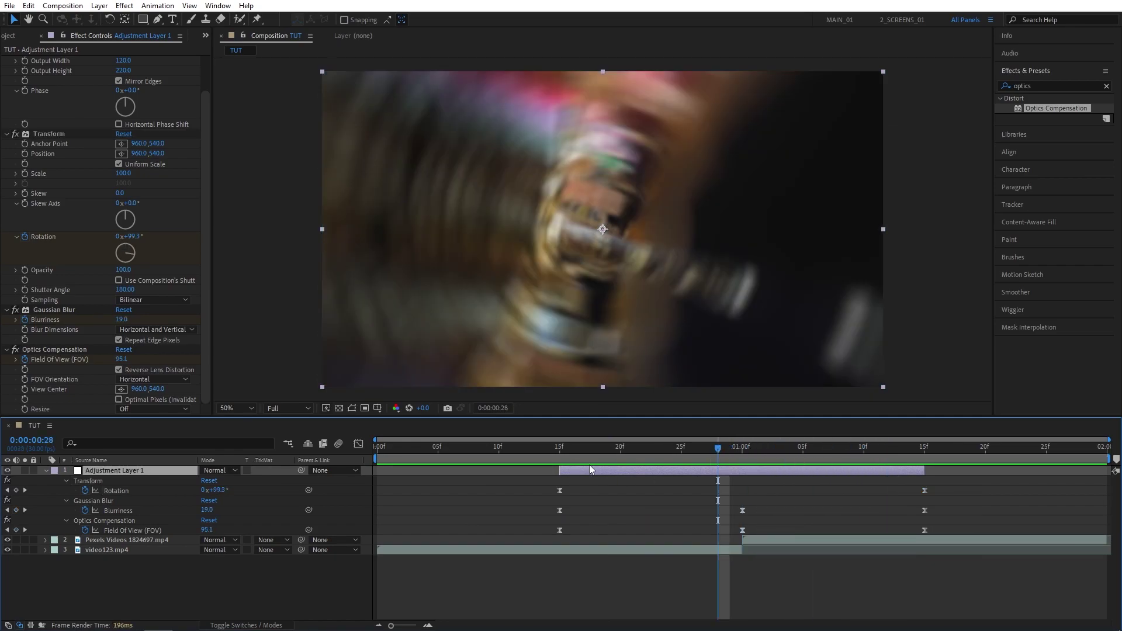
pyautogui.hotkey('ctrl', 'd')
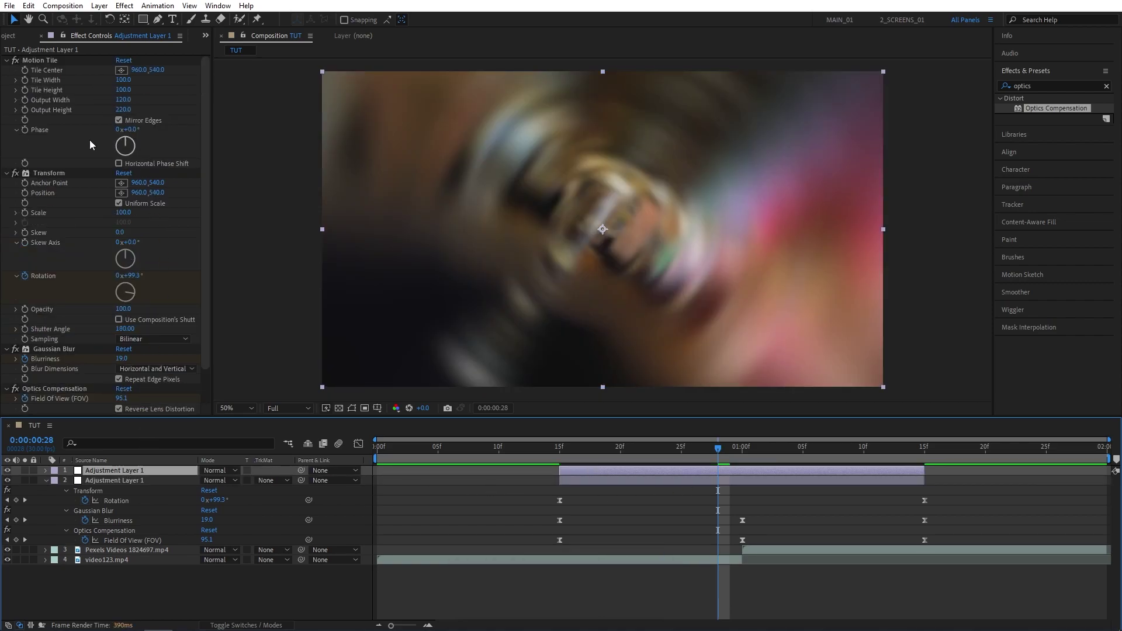
# Delete all existing effects from the duplicated adjustment layer.
pyautogui.click(95, 155)
pyautogui.hotkey('ctrl', 'a')
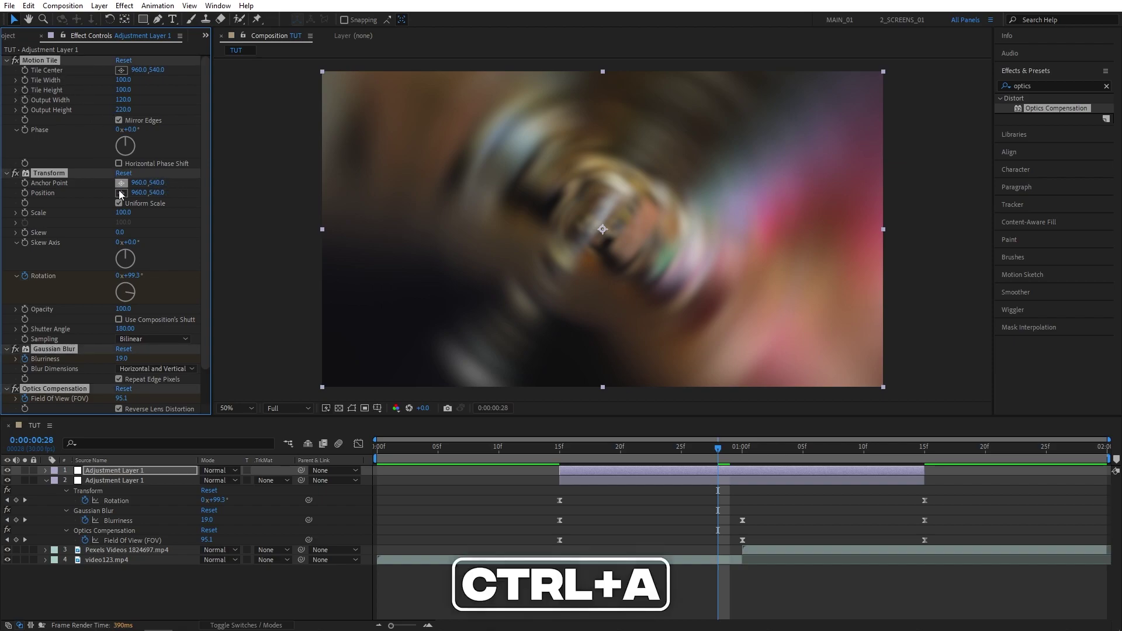
pyautogui.press('Delete')
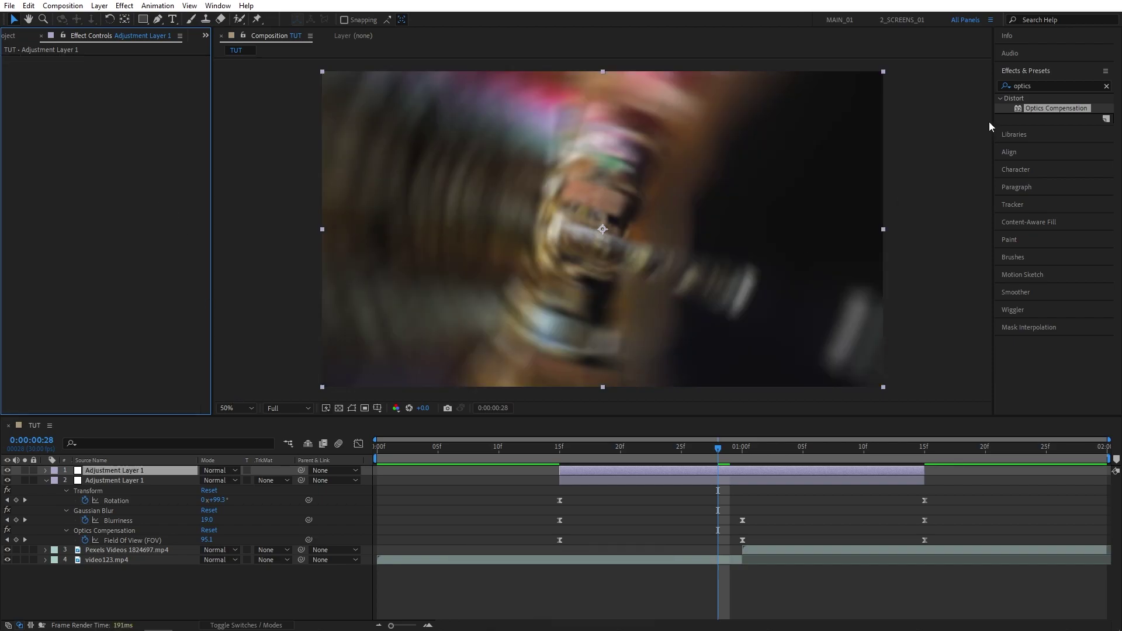
# Apply Motion Tile and Tint from Effects & Presets to the copied layer.
pyautogui.click(1047, 85)
pyautogui.write('motio')
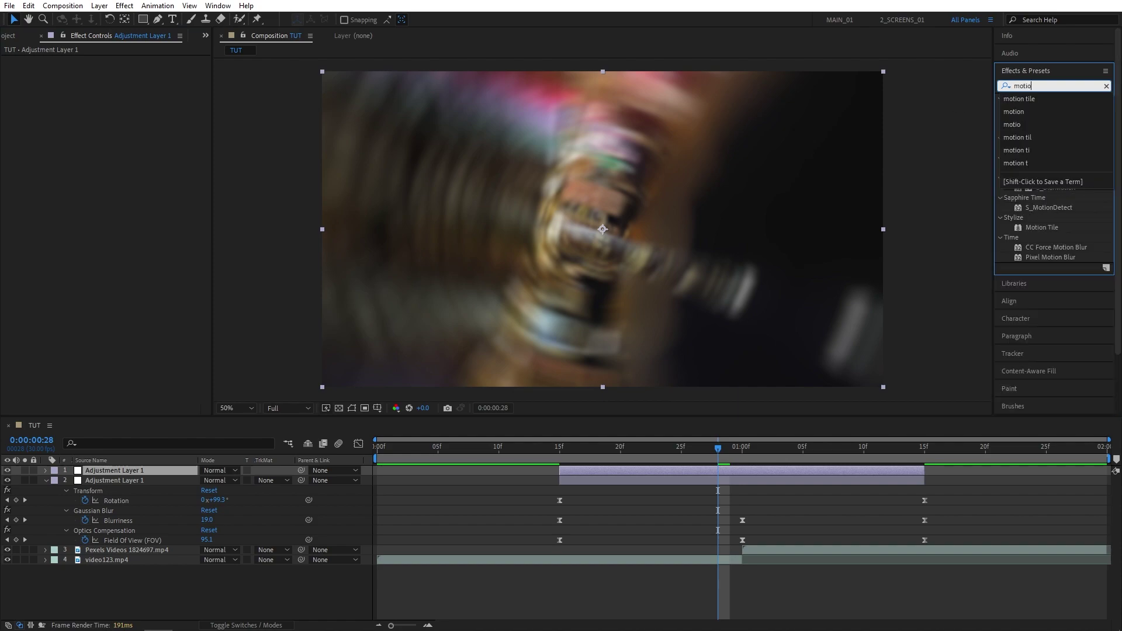
pyautogui.write('n tile')
pyautogui.moveTo(1042, 108); pyautogui.dragTo(148, 475)
pyautogui.moveTo(1048, 86); pyautogui.dragTo(1041, 86)
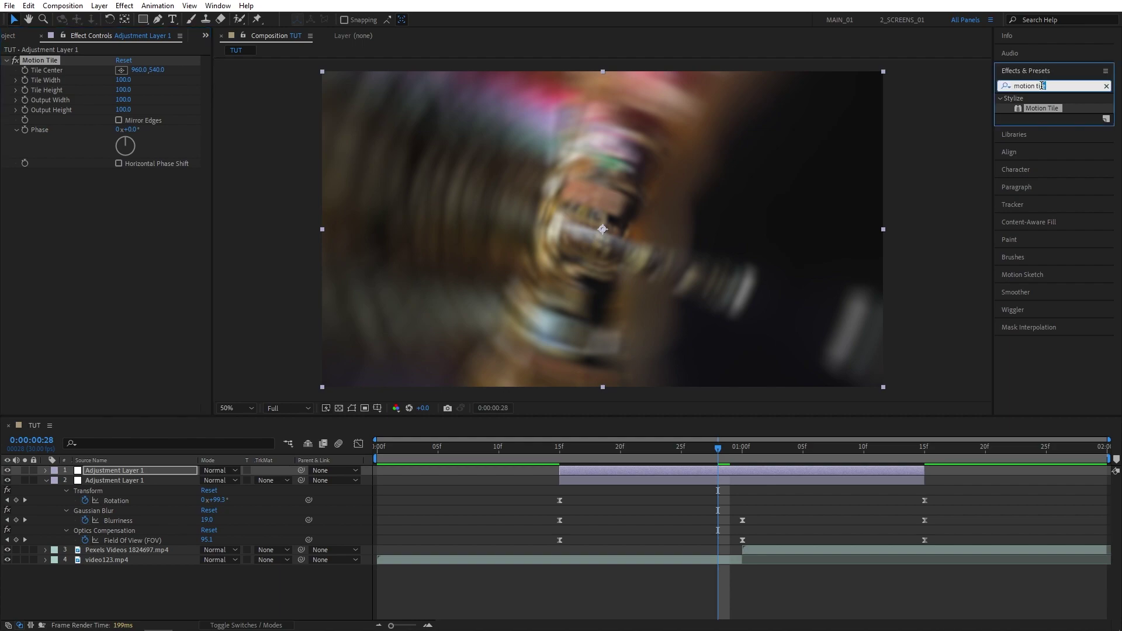
pyautogui.write('tint')
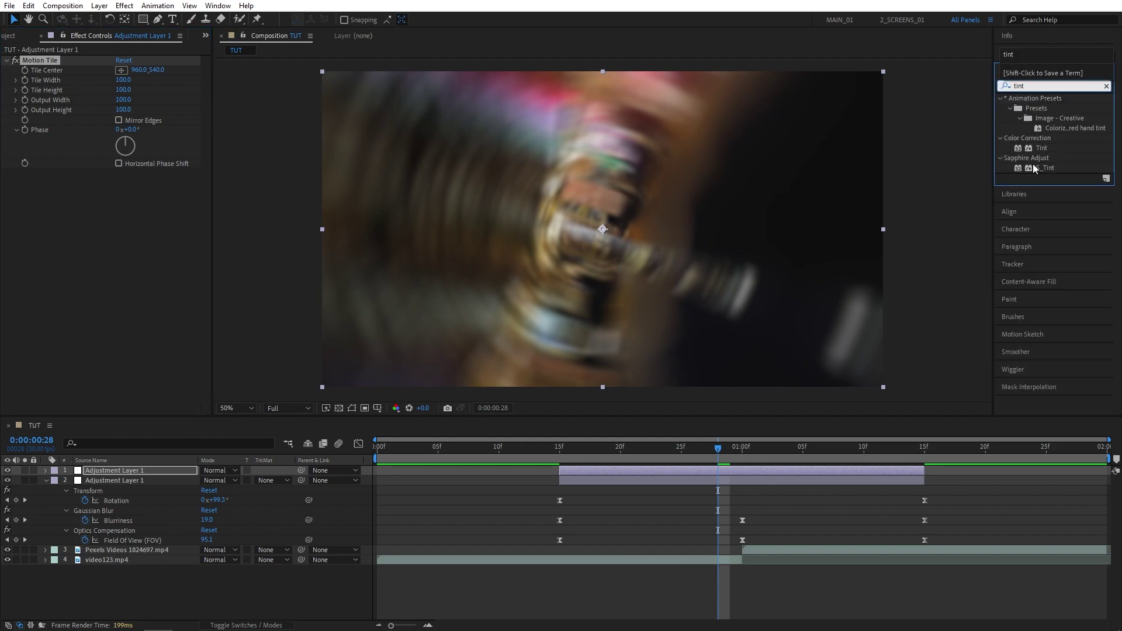
pyautogui.moveTo(1038, 148); pyautogui.dragTo(175, 263)
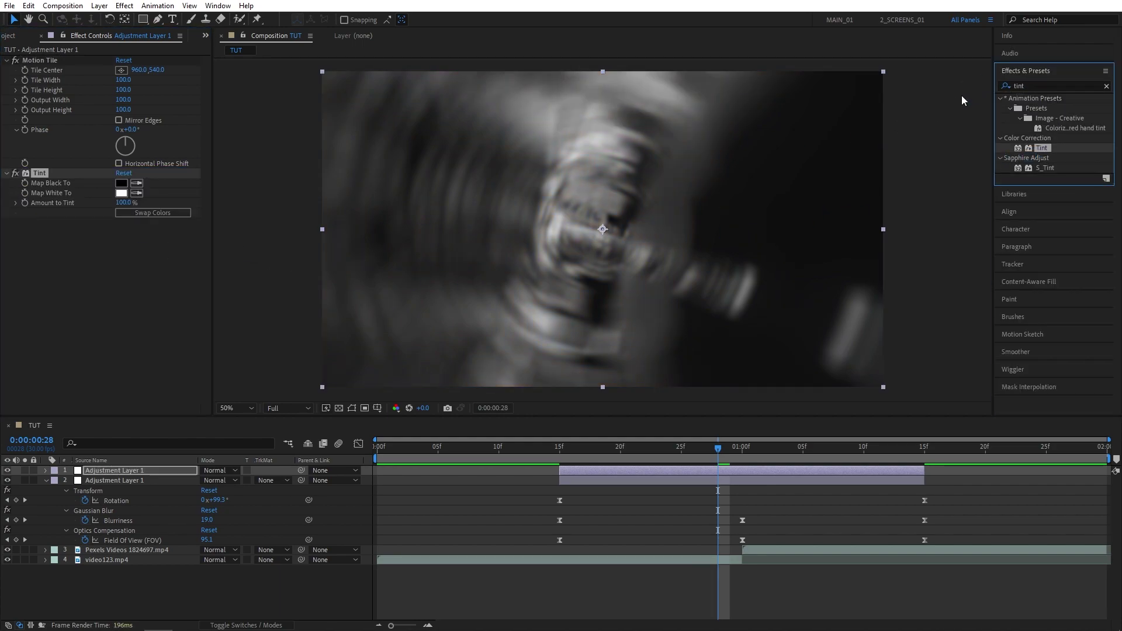
# Search 'emboss' and apply Stylize > Emboss to the copied adjustment layer.
pyautogui.click(1018, 86)
pyautogui.write('emboss')
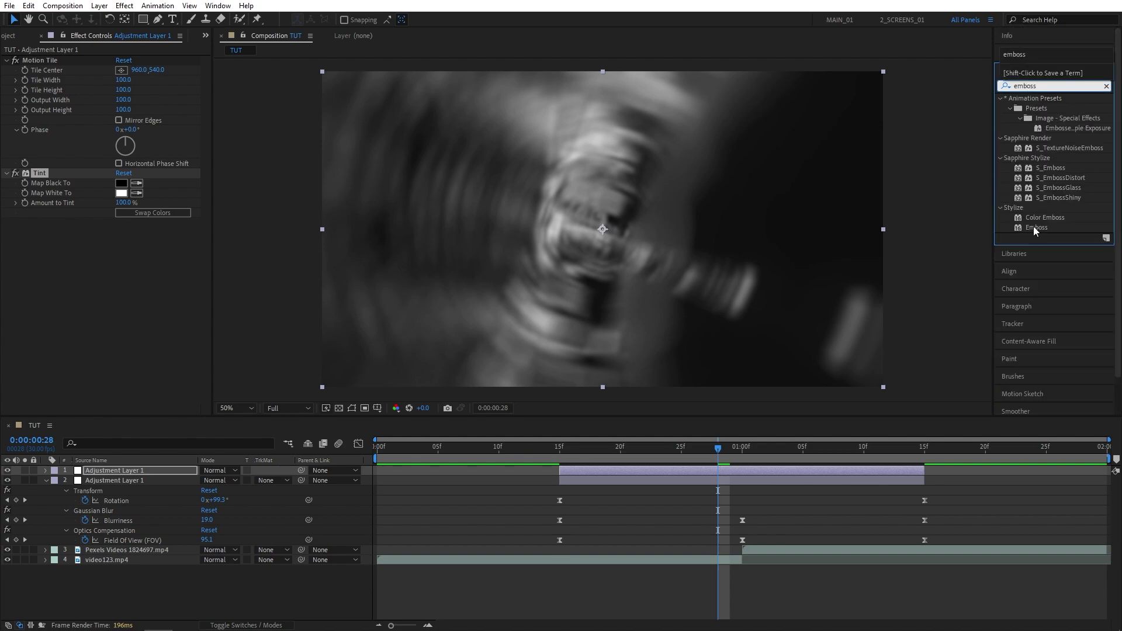
pyautogui.doubleClick(1034, 228)
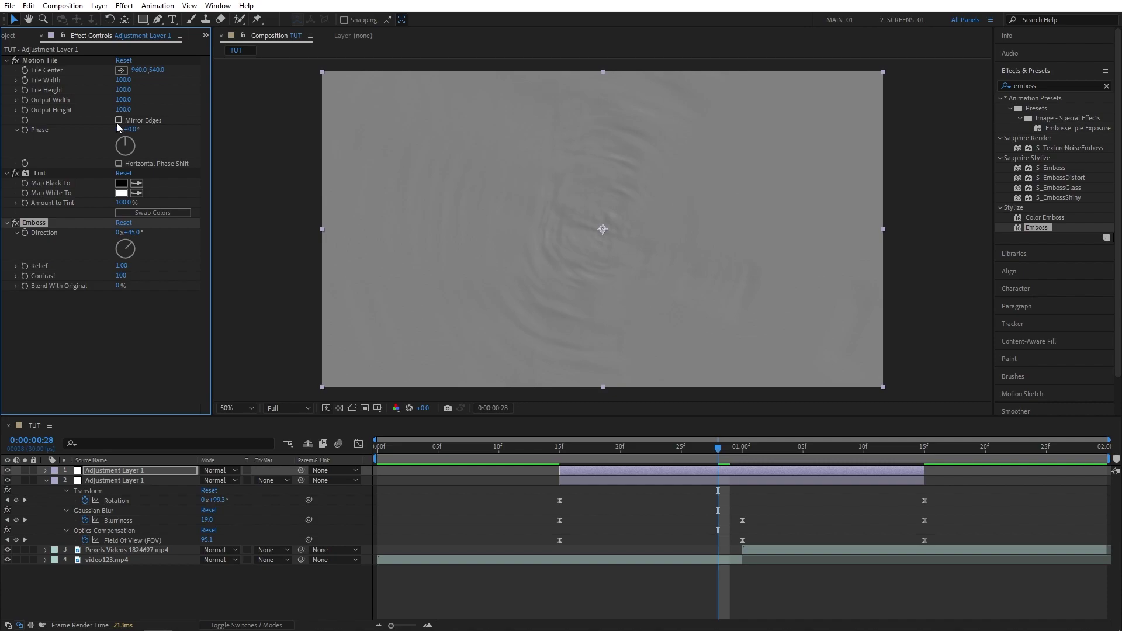
# Turn on Motion Tile's Mirror Edges and set Tint's Map Black To to red FF0000.
pyautogui.click(118, 120)
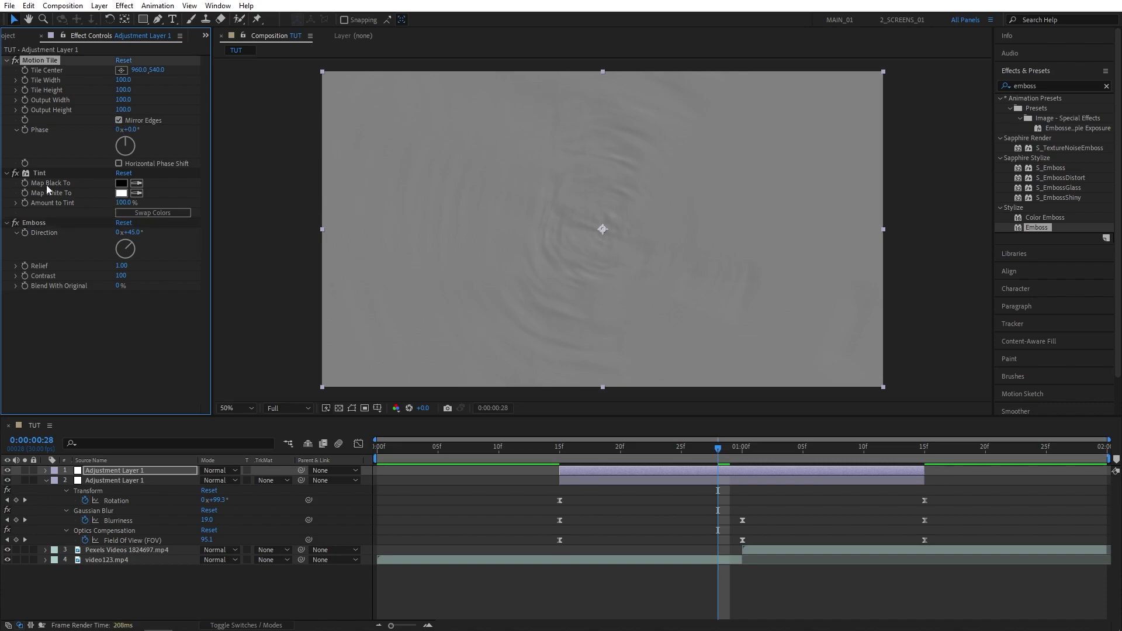
pyautogui.click(121, 183)
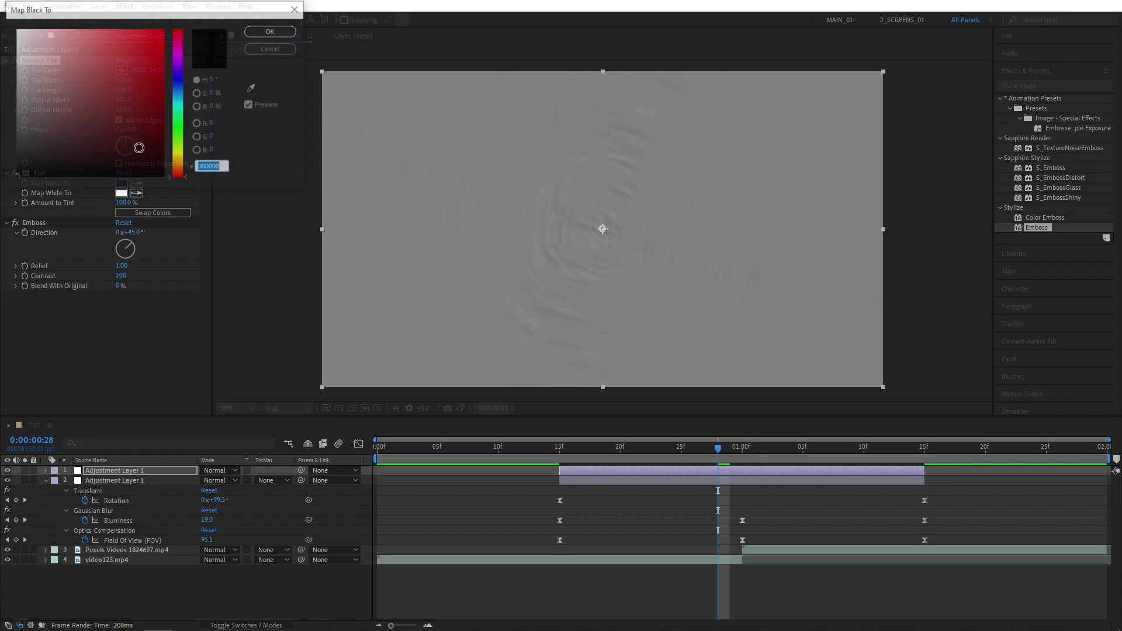
pyautogui.click(271, 31)
# Set Tint's Map White To to light blue 00A2FF.
pyautogui.click(121, 193)
pyautogui.moveTo(128, 93); pyautogui.dragTo(164, 29)
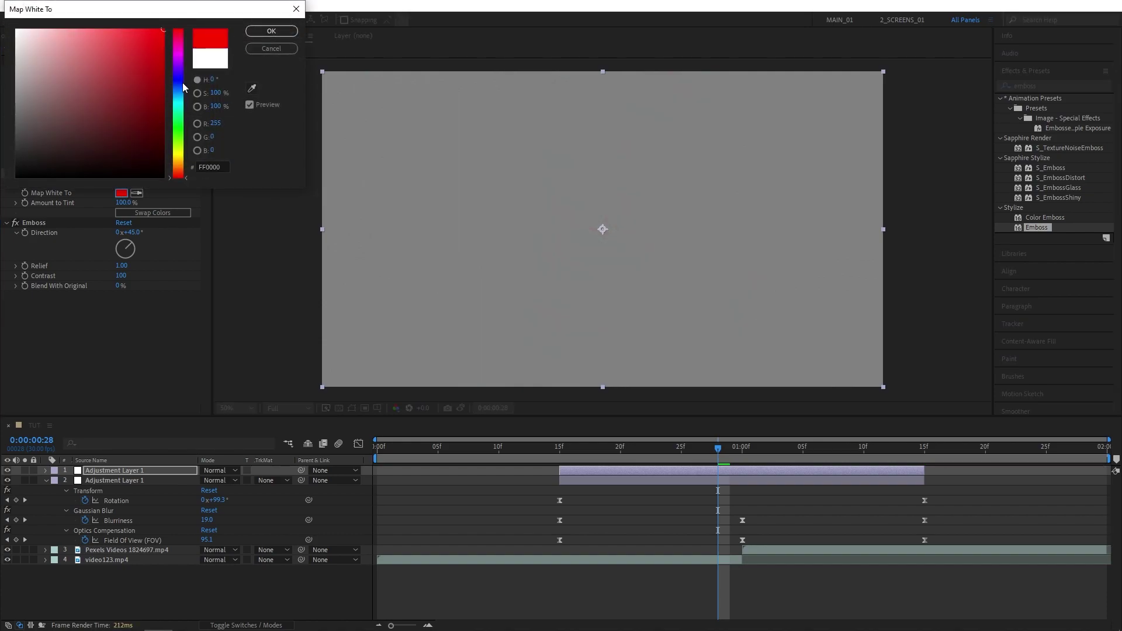
pyautogui.click(182, 95)
pyautogui.click(273, 34)
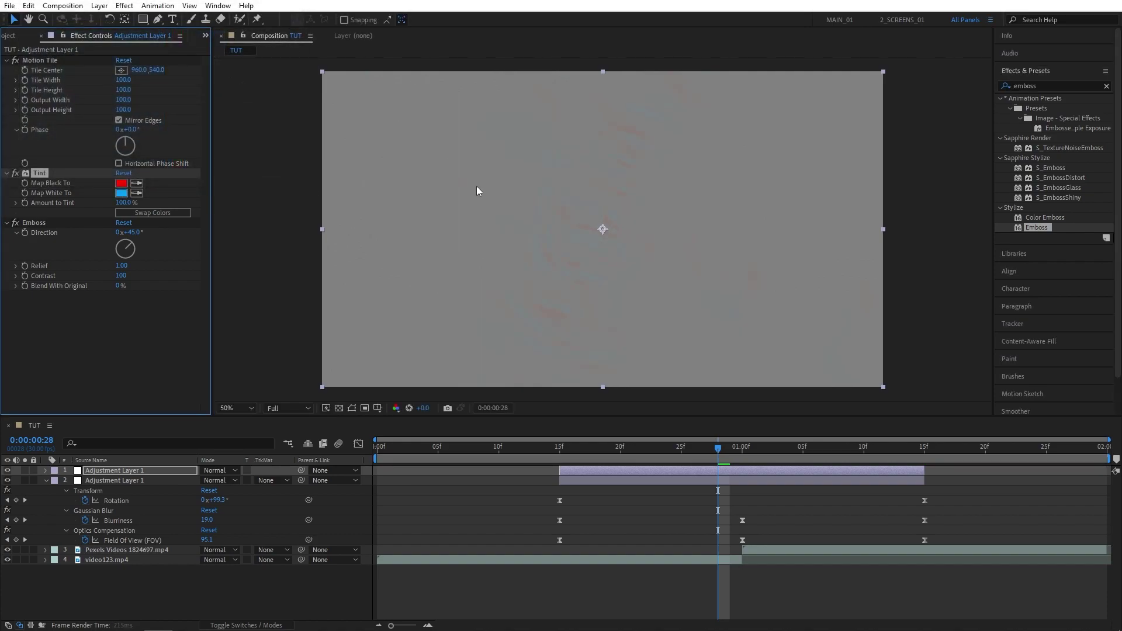
pyautogui.click(560, 448)
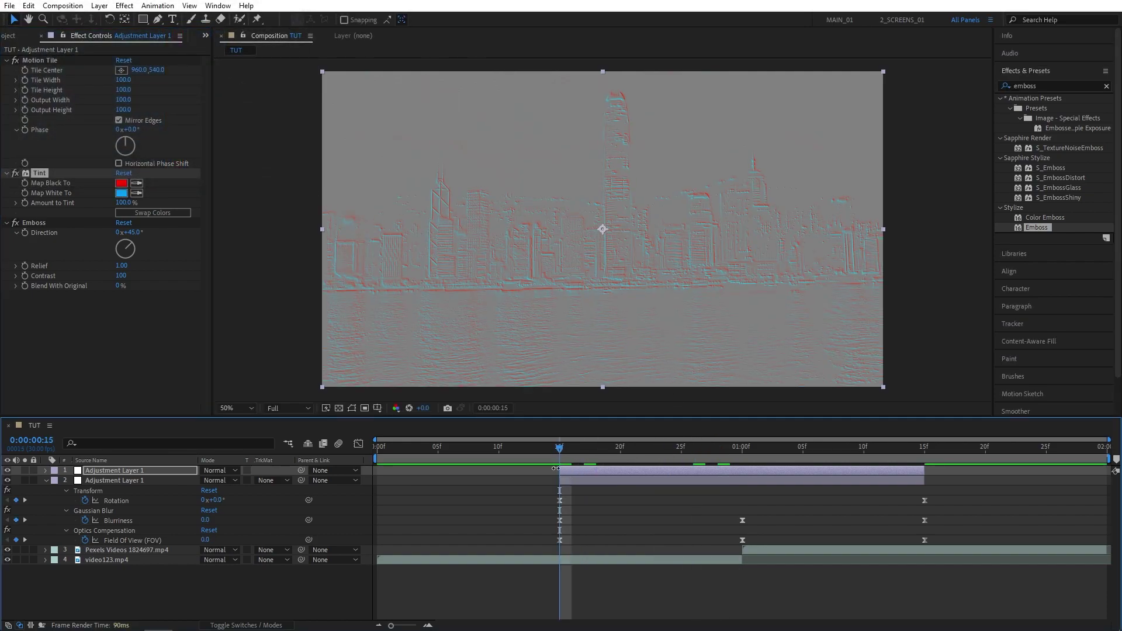
# Keyframe Emboss Relief at 0 on 15f, 20 at 1:00 and 0 at 1:15.
pyautogui.click(24, 269)
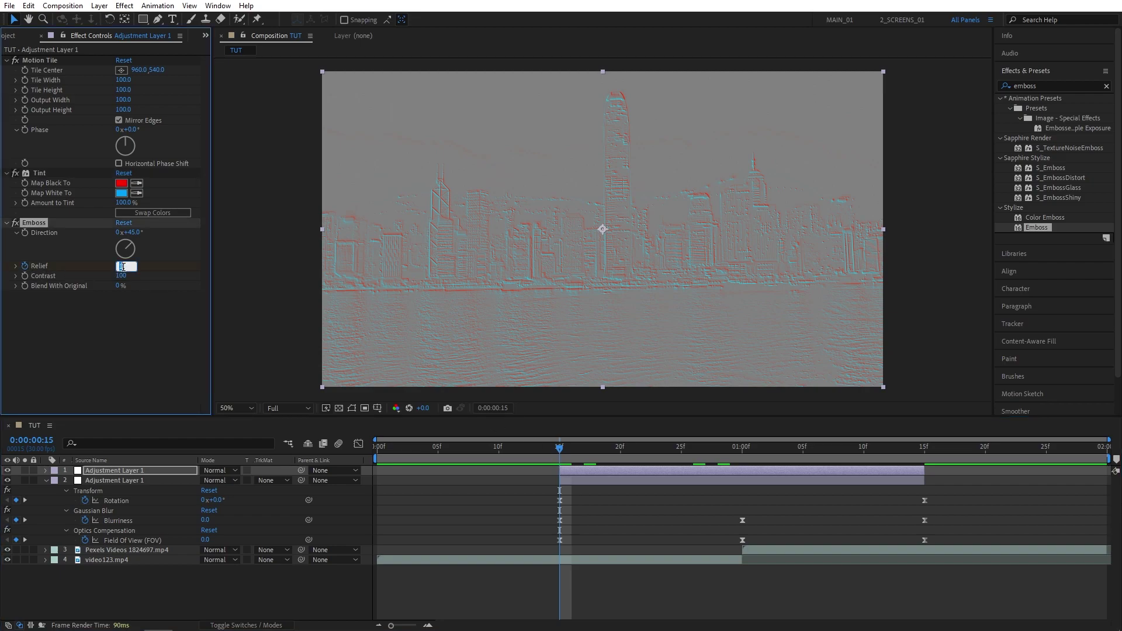
pyautogui.press('Return')
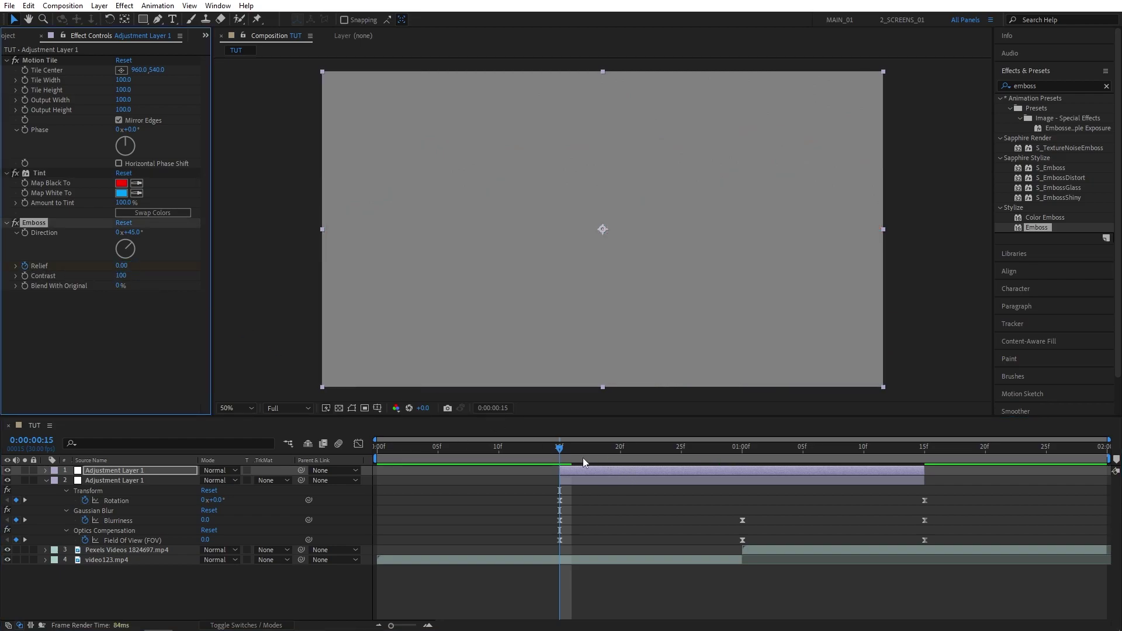
pyautogui.moveTo(557, 449); pyautogui.dragTo(745, 489)
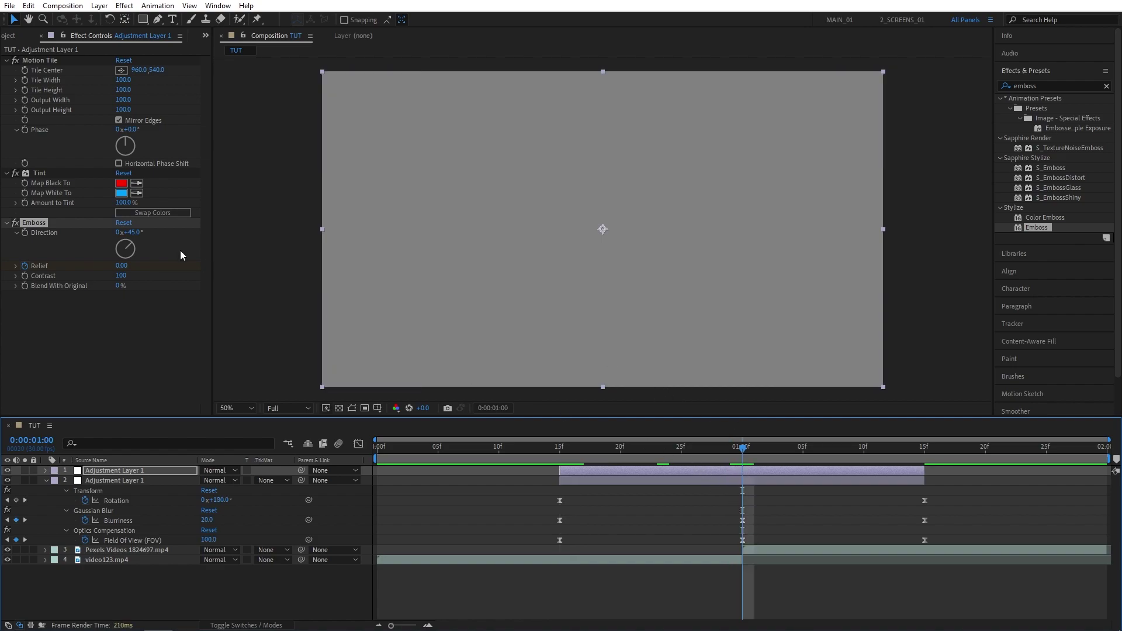
pyautogui.click(124, 265)
pyautogui.write('20')
pyautogui.press('Return')
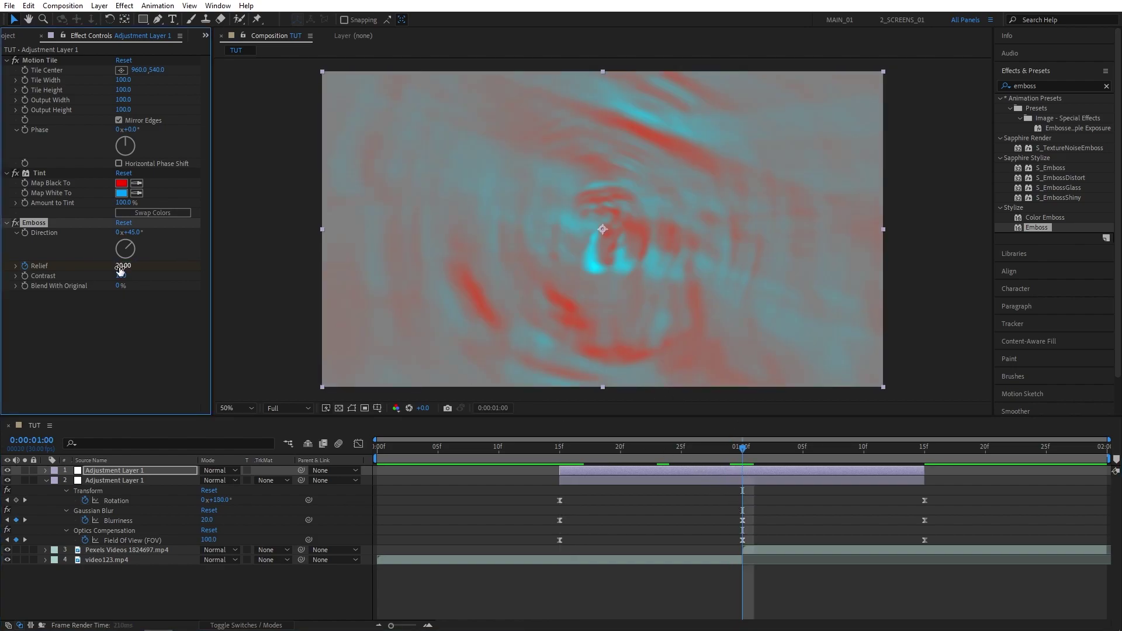
pyautogui.click(491, 517)
pyautogui.press('k')
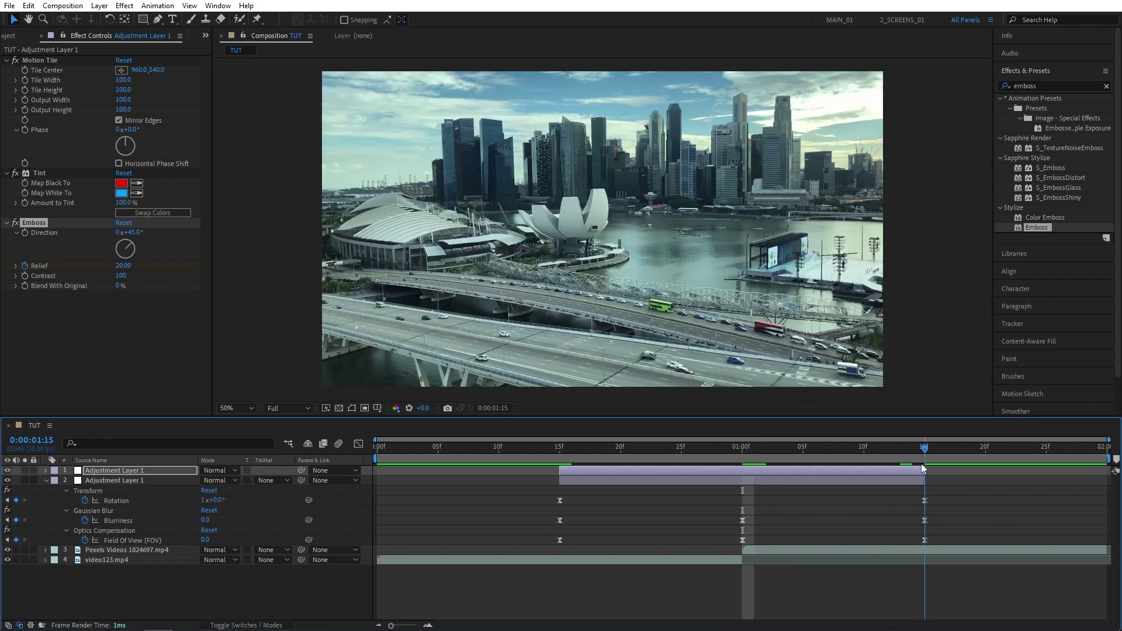
pyautogui.click(146, 338)
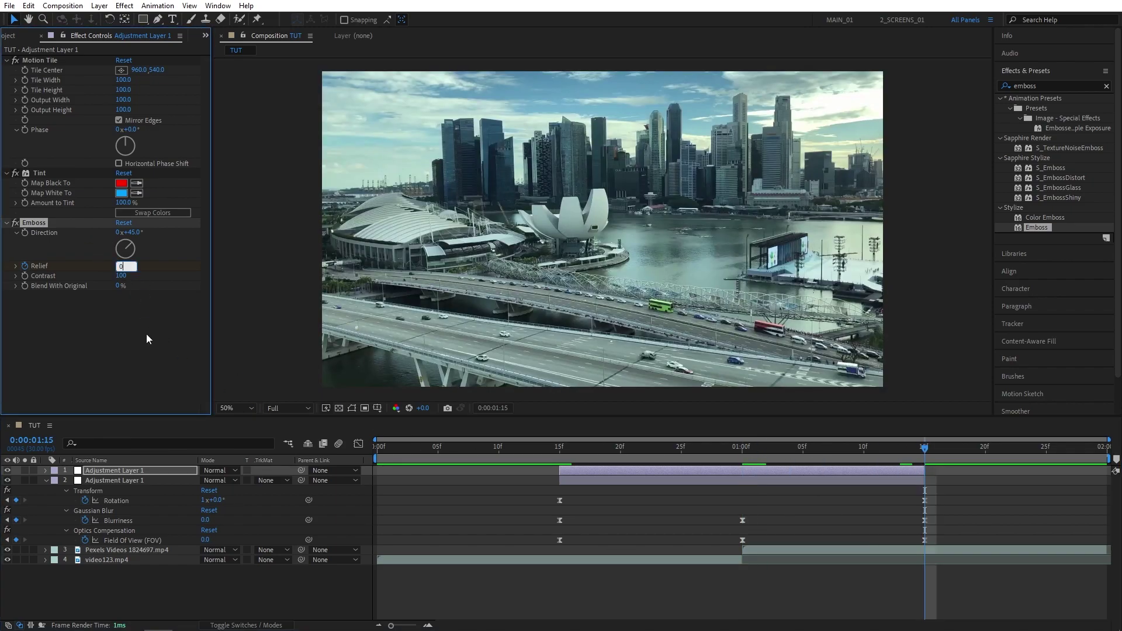
# Apply Easy Ease (F9) to all three Relief keyframes.
pyautogui.press('u')
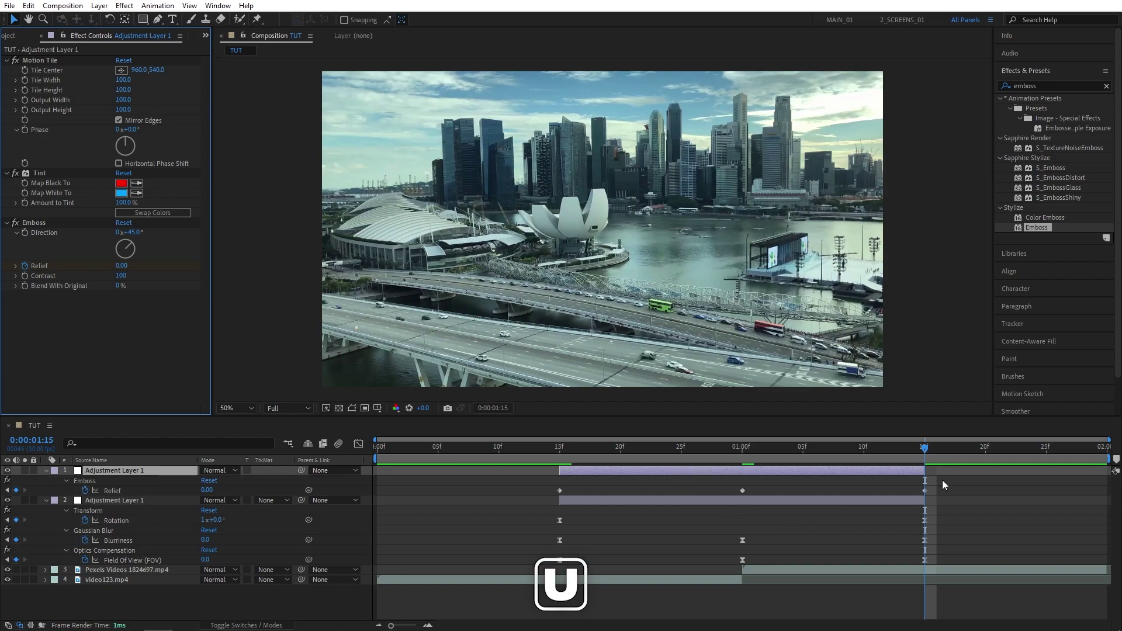
pyautogui.moveTo(943, 481); pyautogui.dragTo(541, 495)
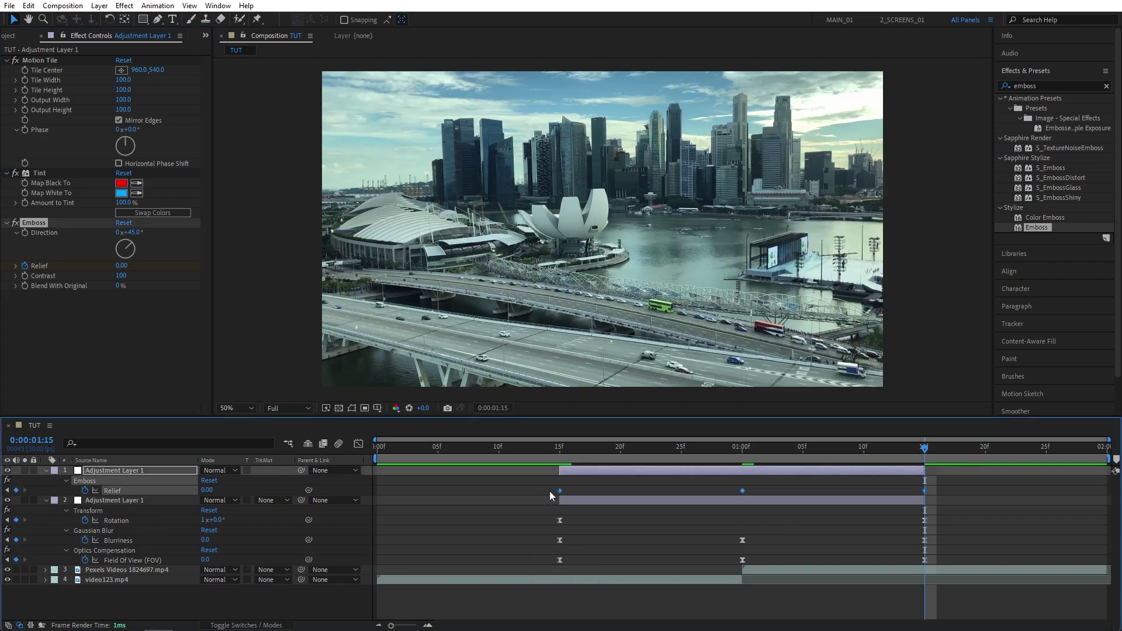
pyautogui.press('F9')
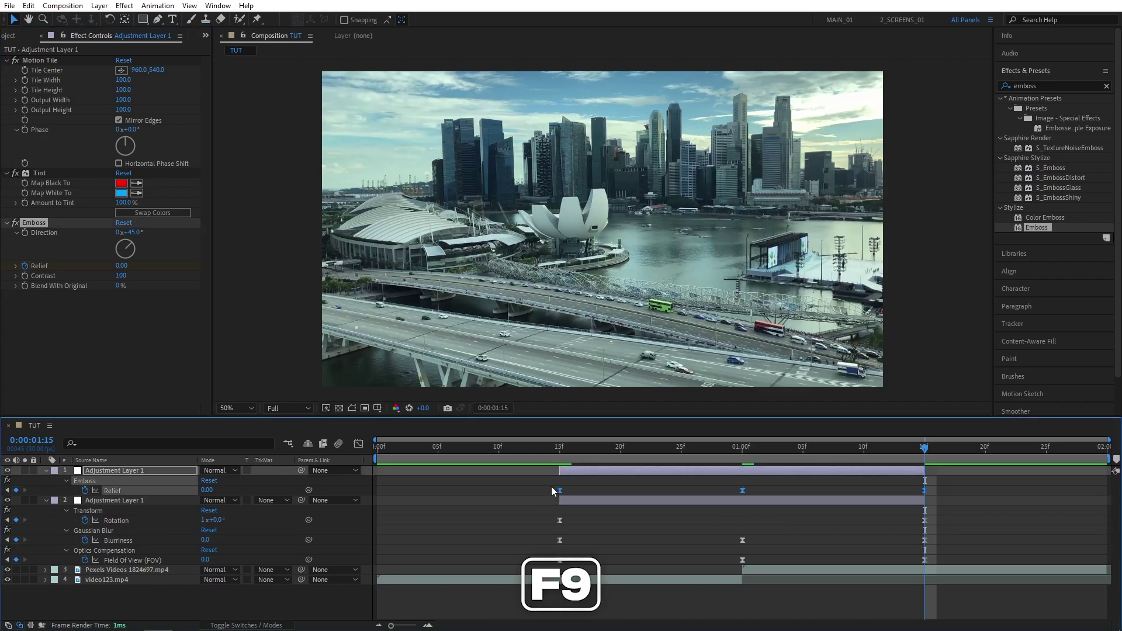
# Set the top adjustment layer's Mode to Hard Light and scrub 18f–25f to check the blend.
pyautogui.moveTo(717, 447); pyautogui.dragTo(680, 448)
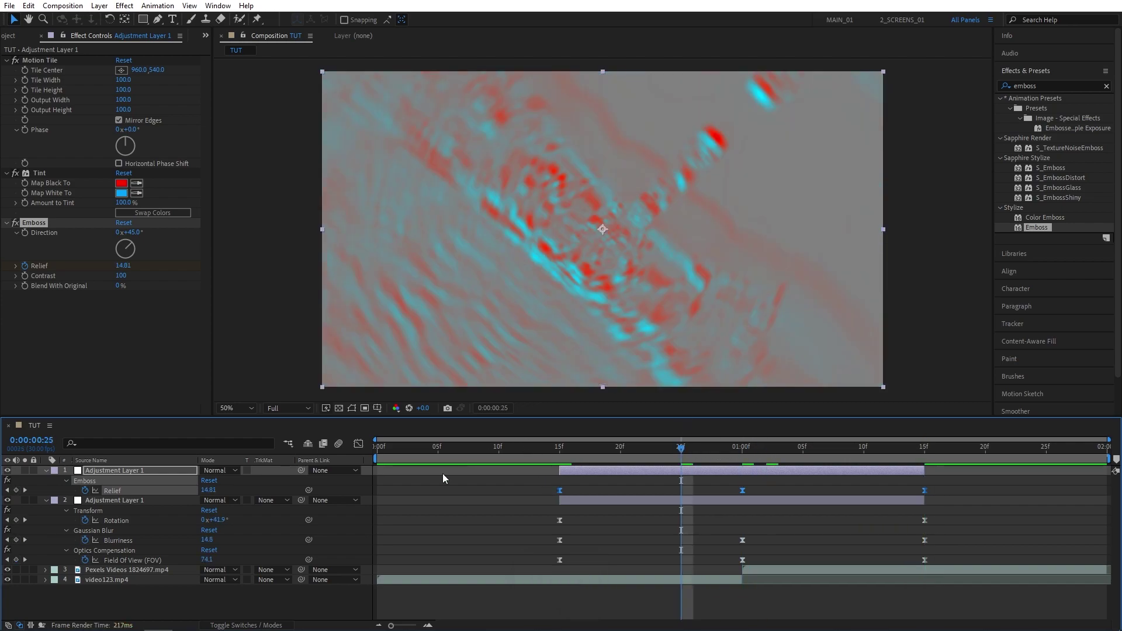
pyautogui.click(329, 597)
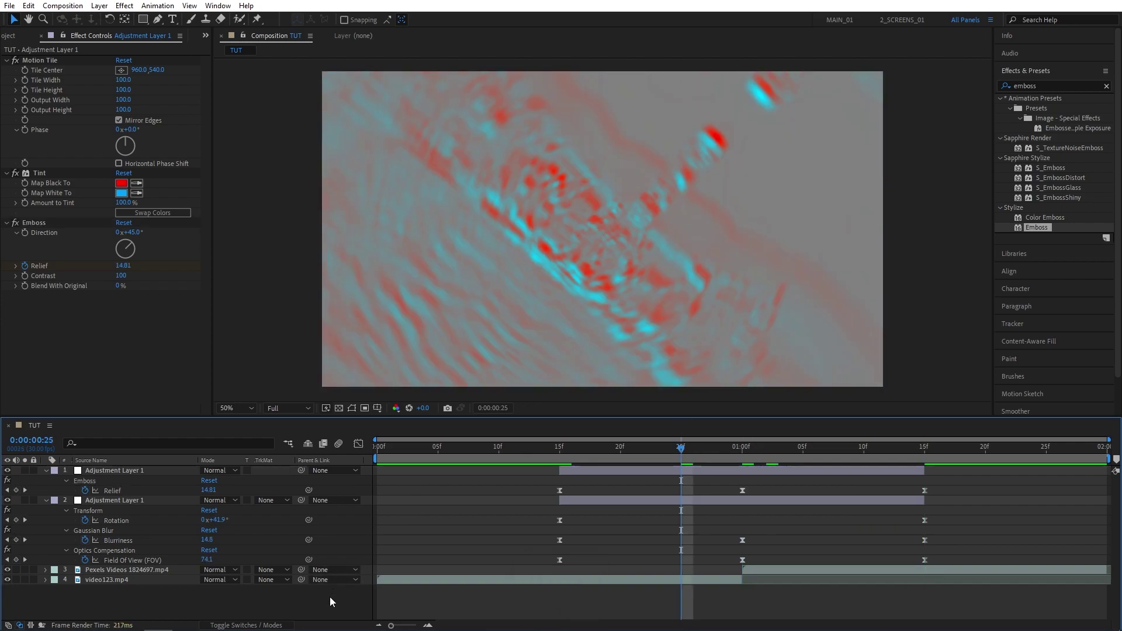
pyautogui.click(240, 625)
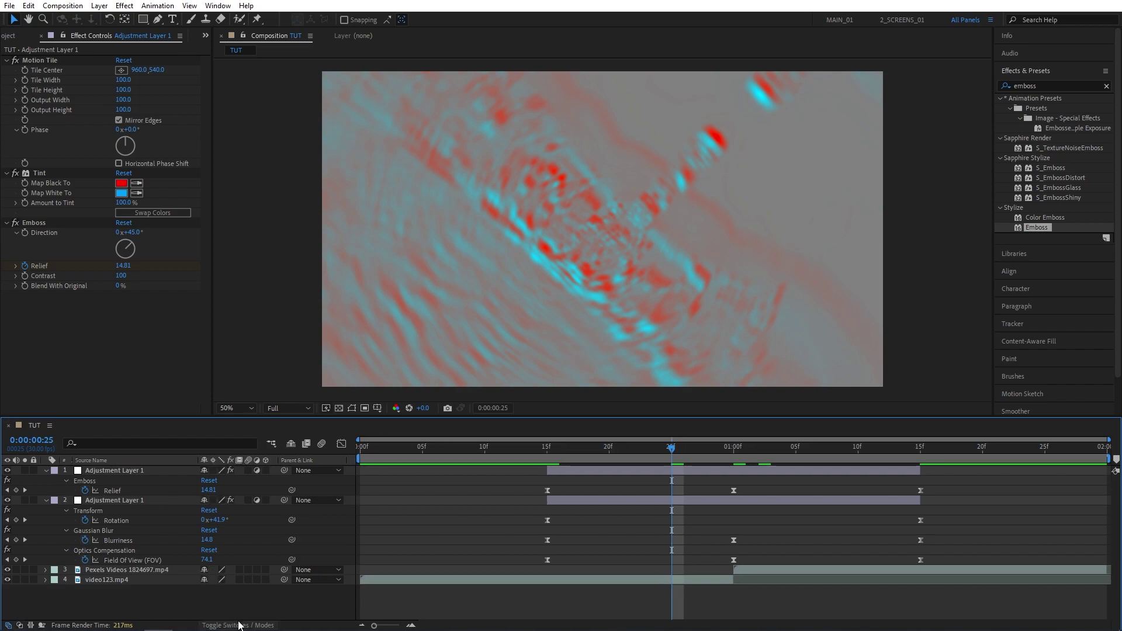
pyautogui.click(239, 625)
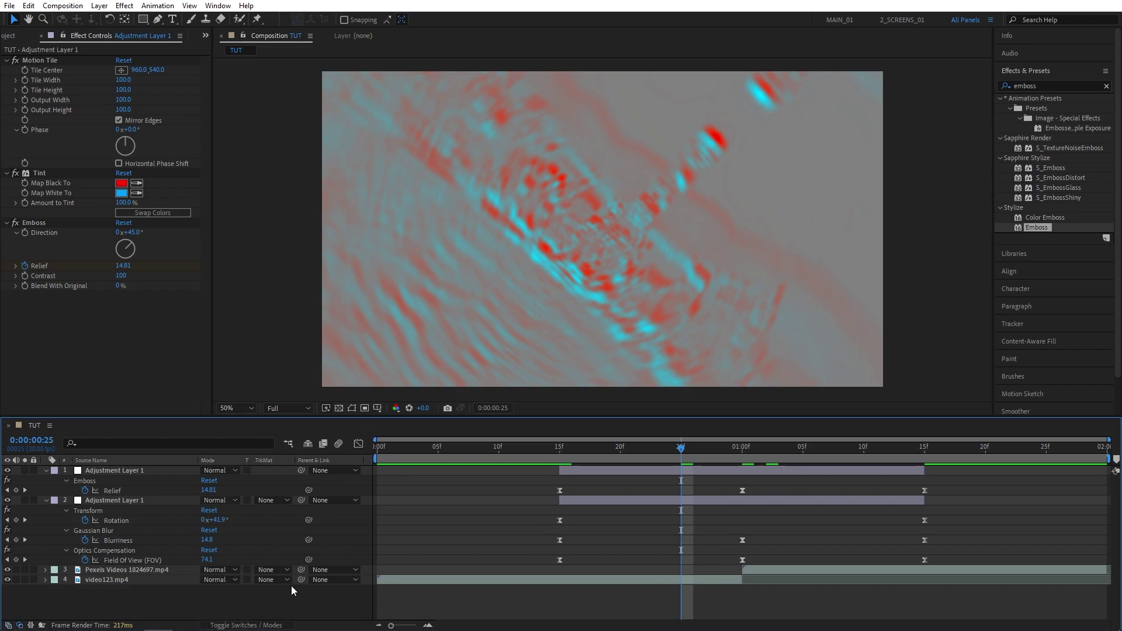
pyautogui.click(222, 471)
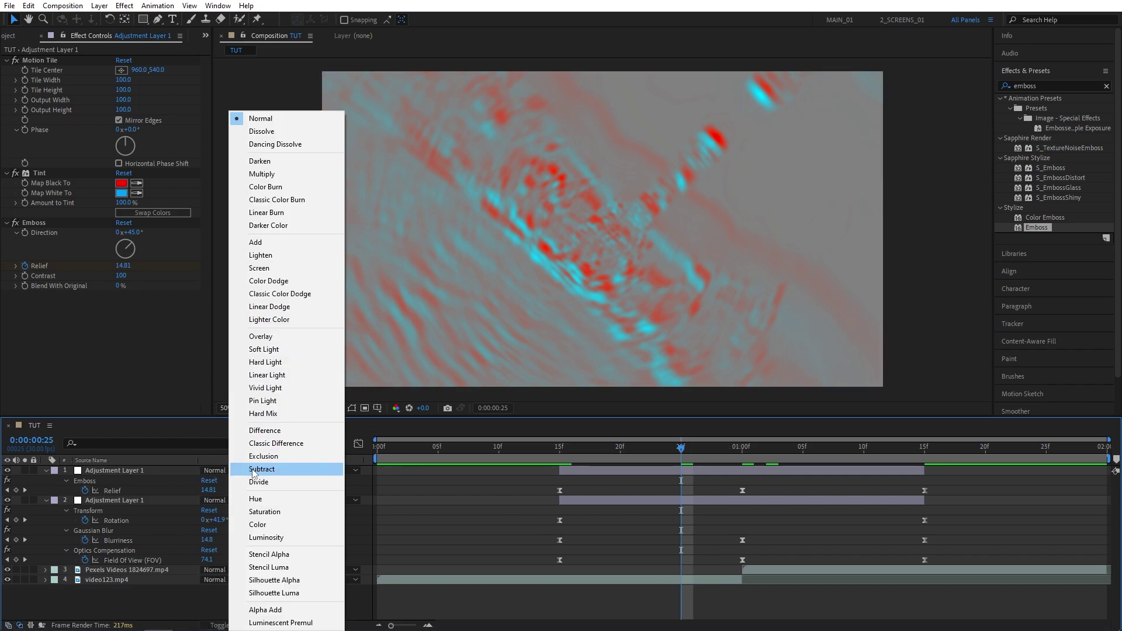
pyautogui.click(276, 363)
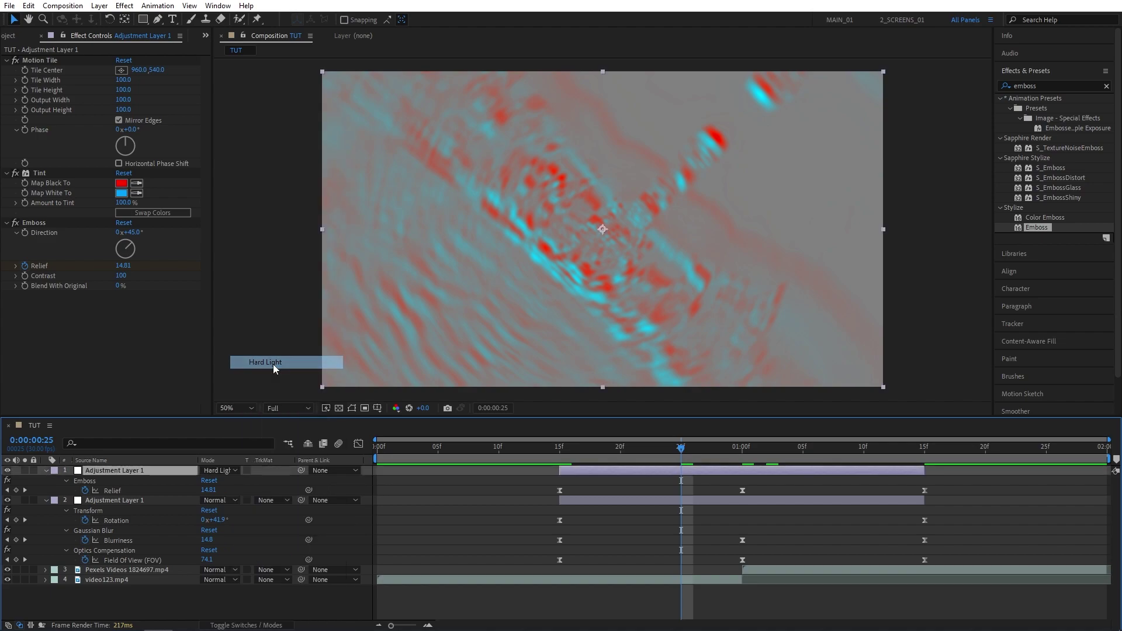
pyautogui.moveTo(661, 447); pyautogui.dragTo(377, 451)
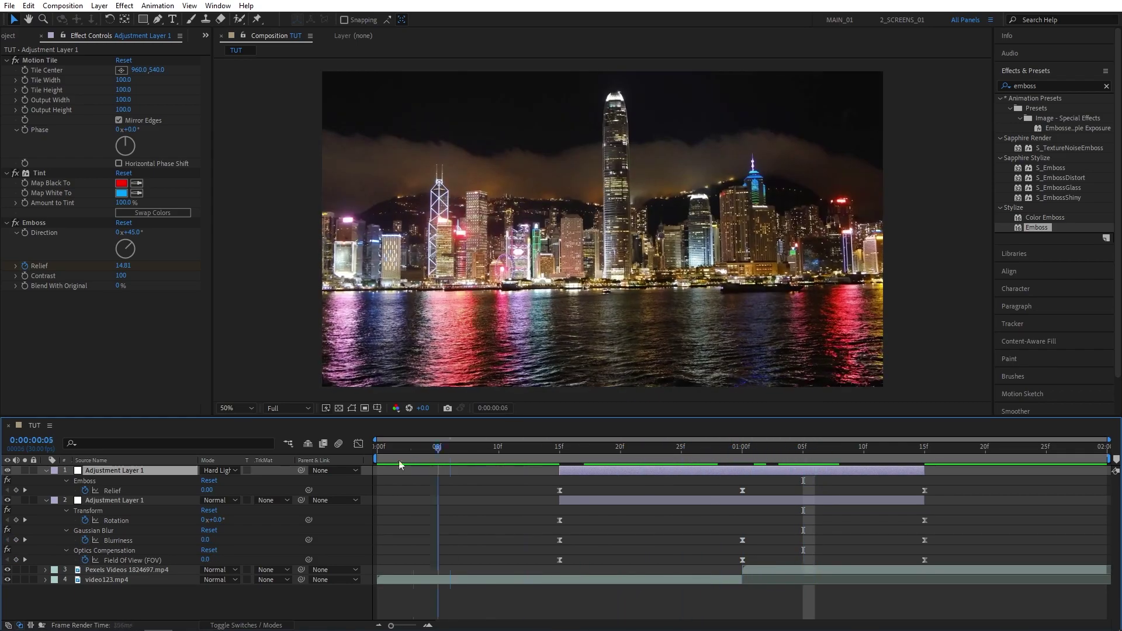
pyautogui.press('space')
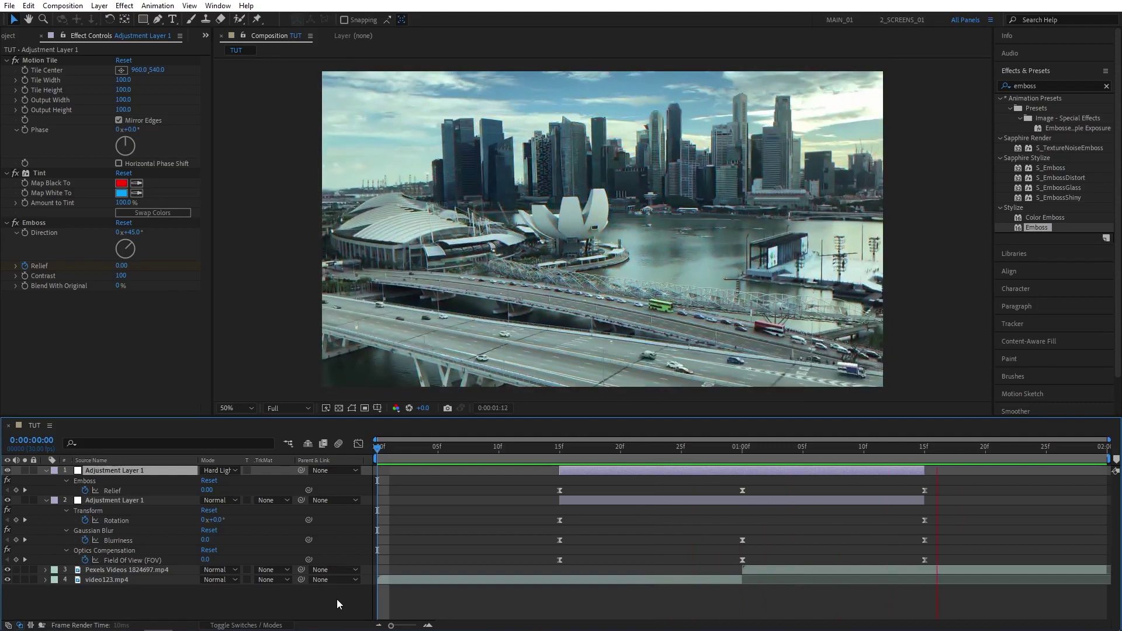
pyautogui.press('space')
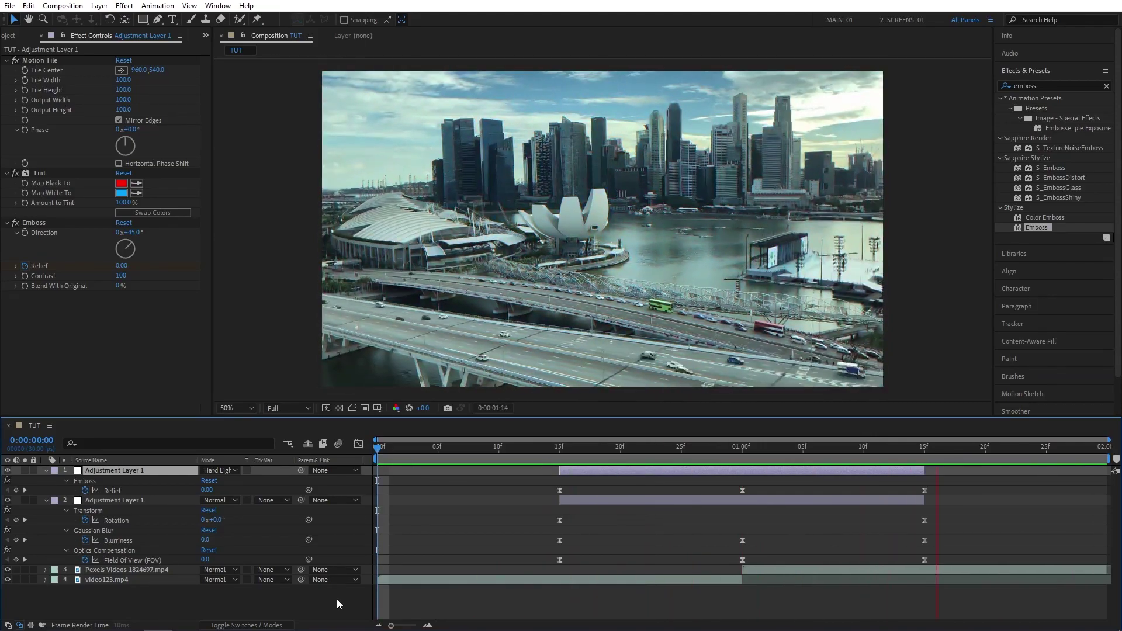